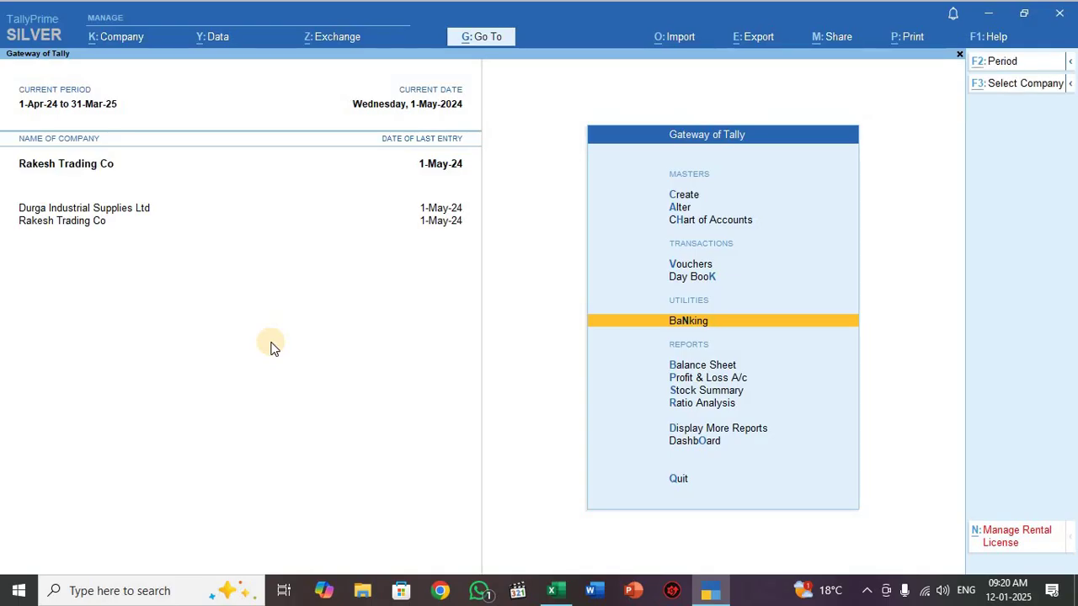
Step: Start creating a new Excel import mapping template for transactions
key(alt+o)
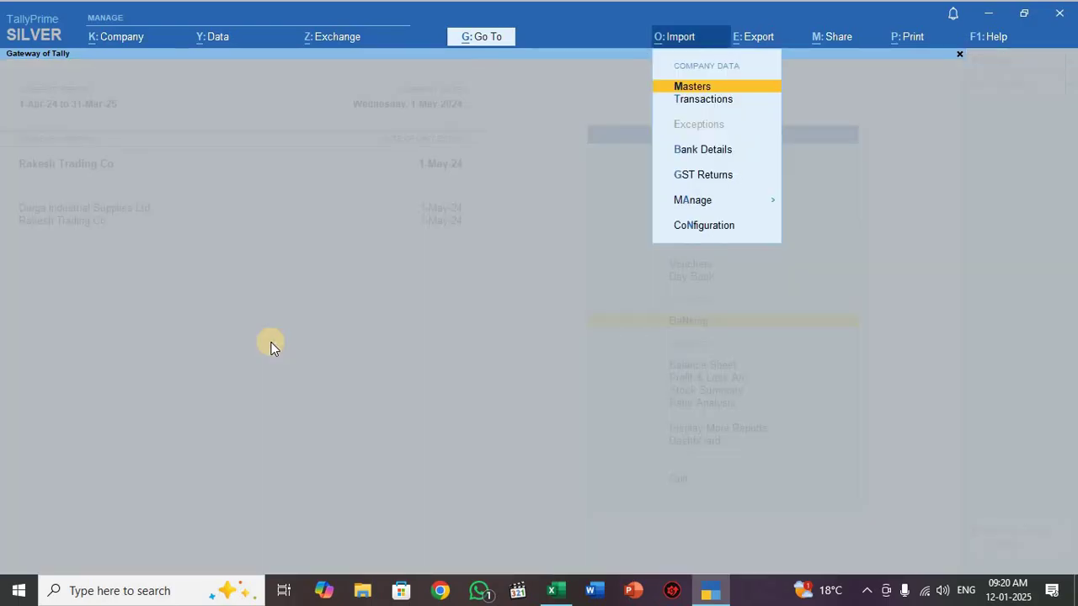
key(Down)
key(Down)
key(Down)
key(Down)
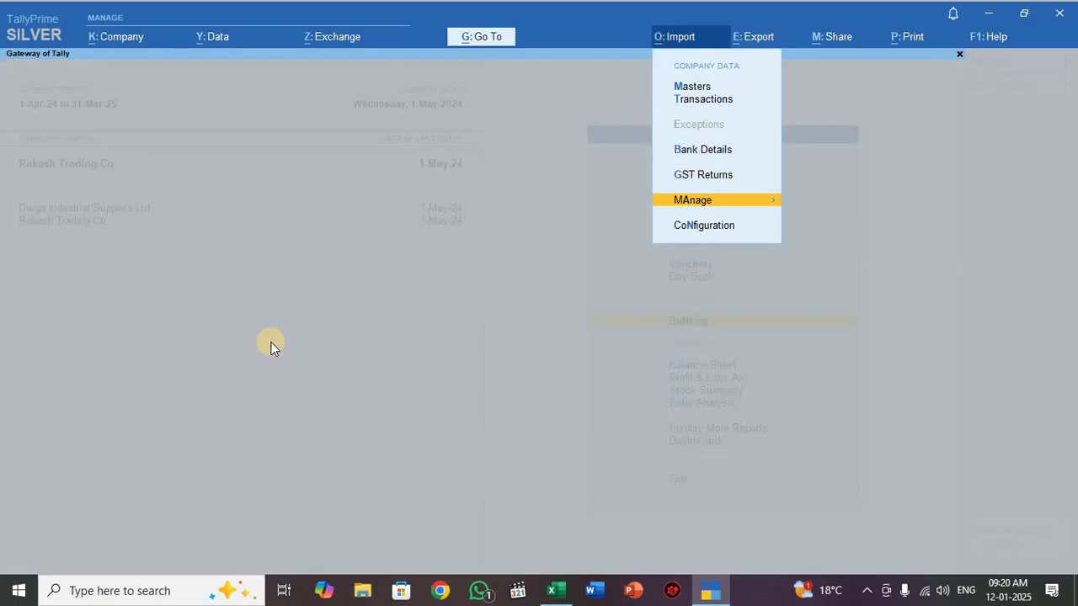
key(Return)
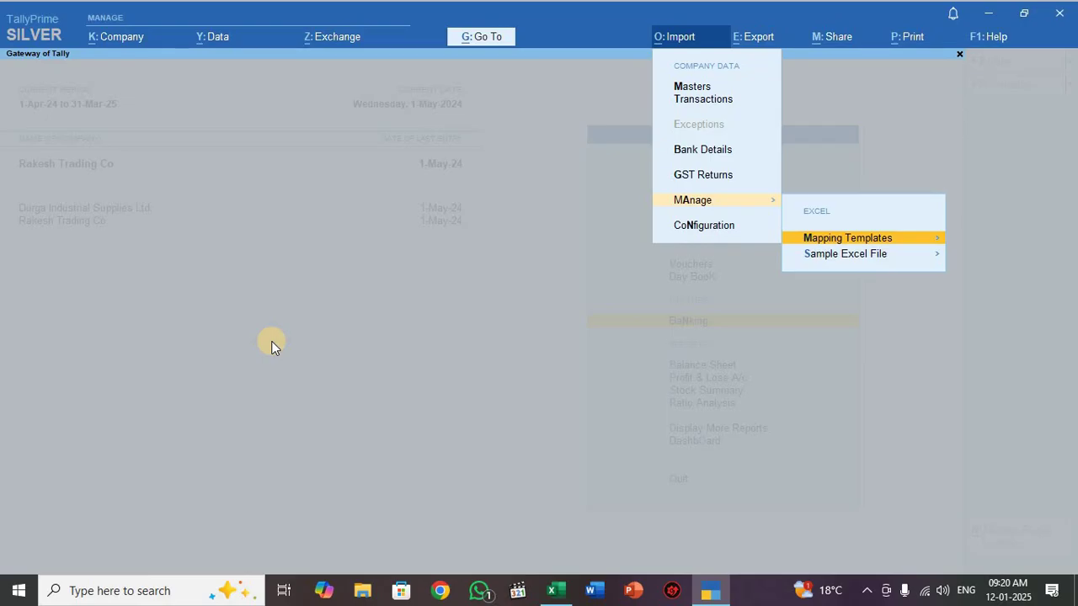
key(Return)
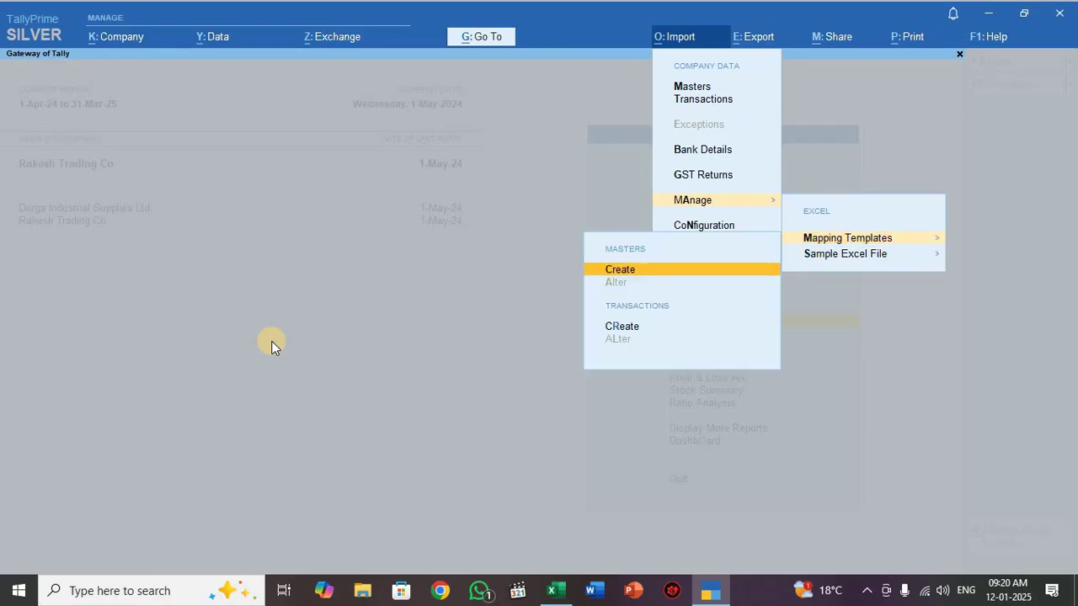
key(Down)
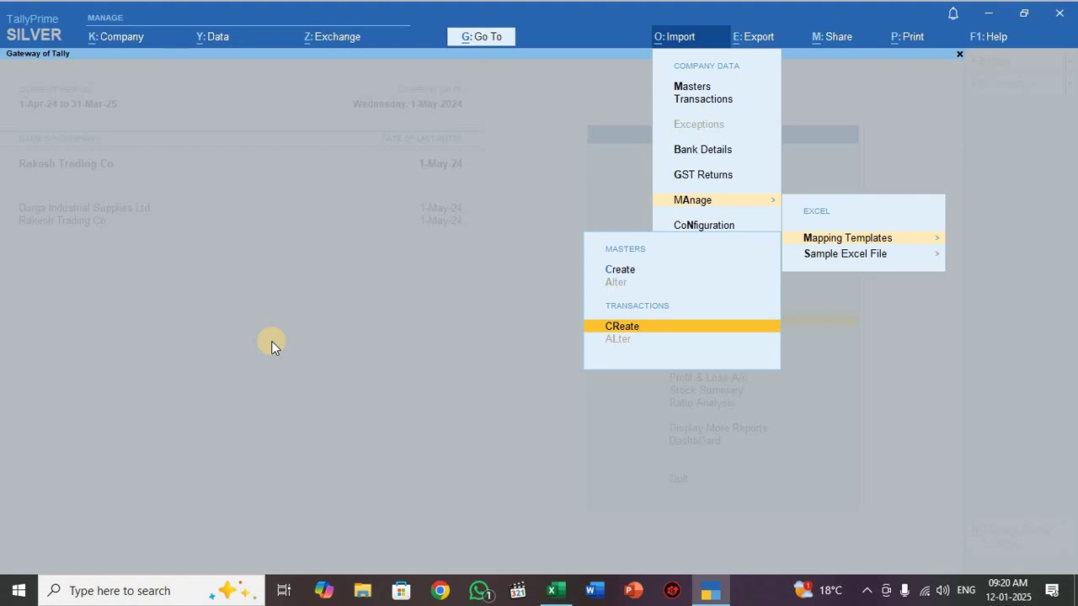
key(Return)
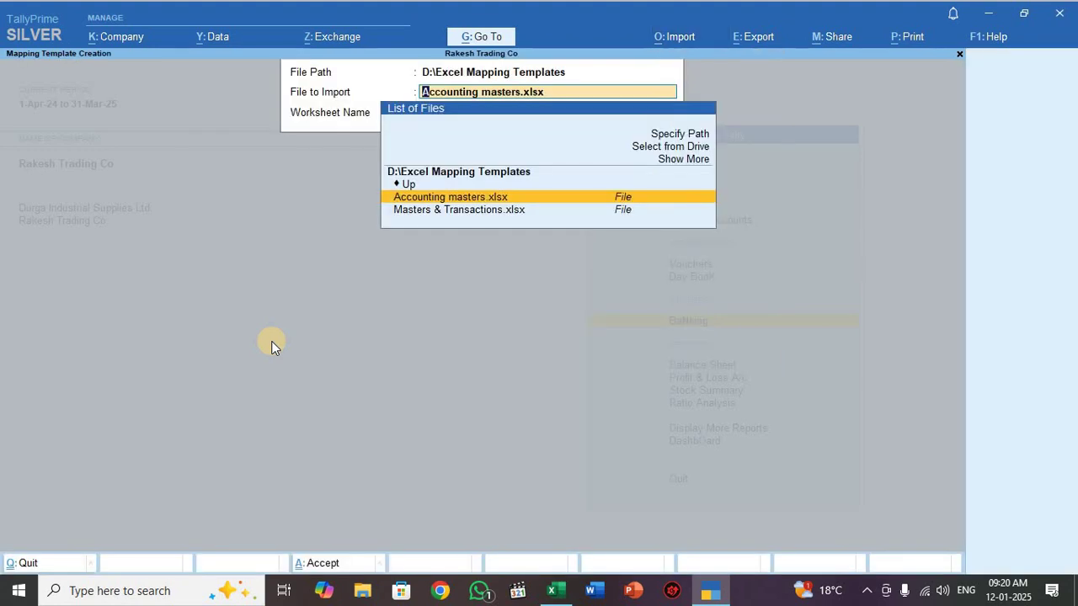
Step: Choose Accounting masters.xlsx from the D:\Excel Mapping Templates folder as the file to import
key(Up)
key(Up)
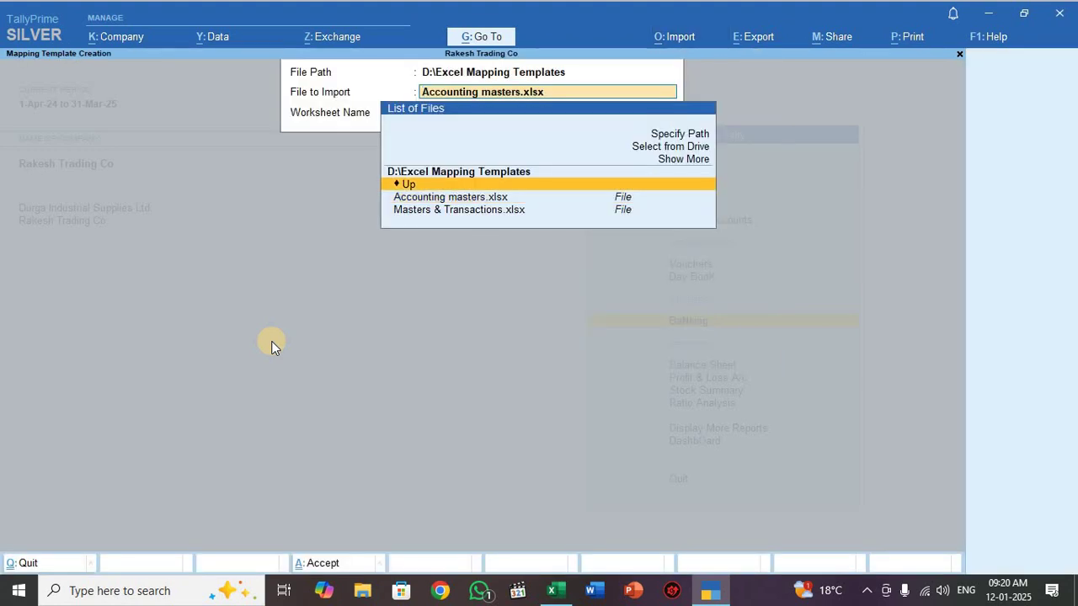
key(Up)
key(Up)
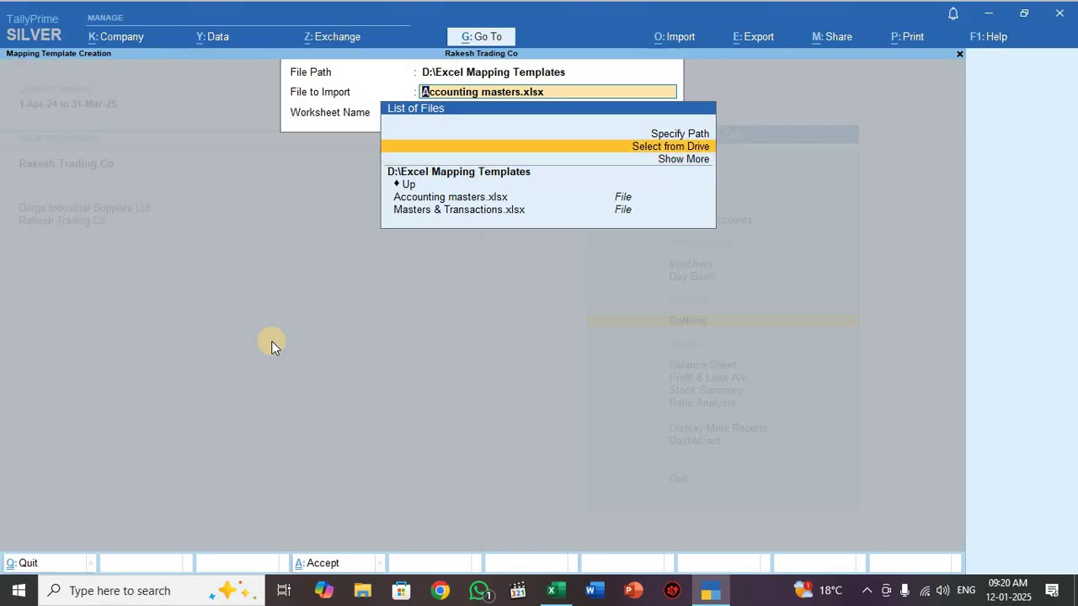
key(Return)
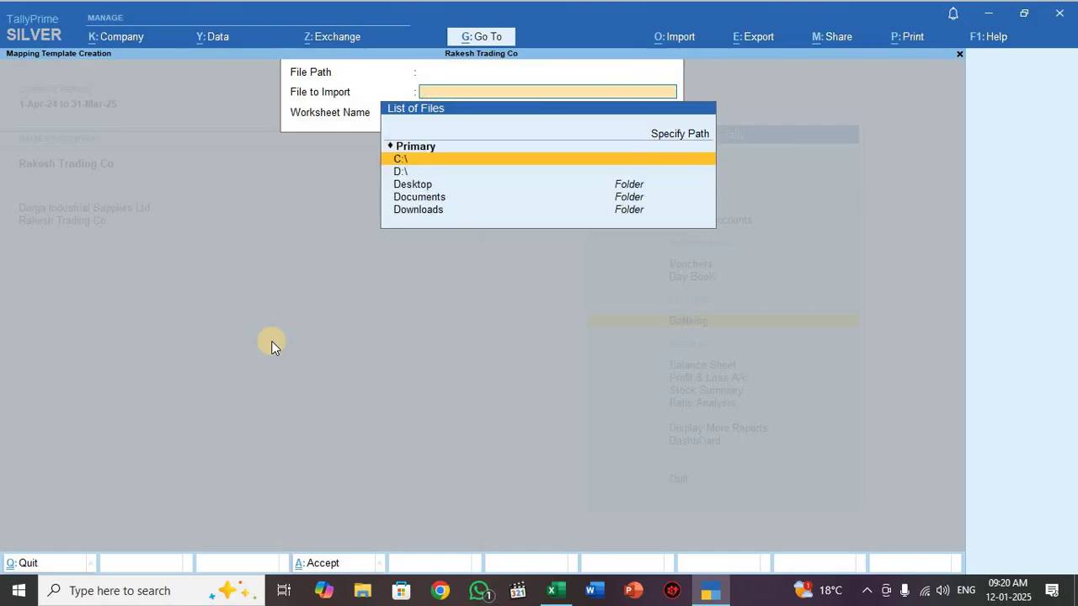
key(Down)
key(Return)
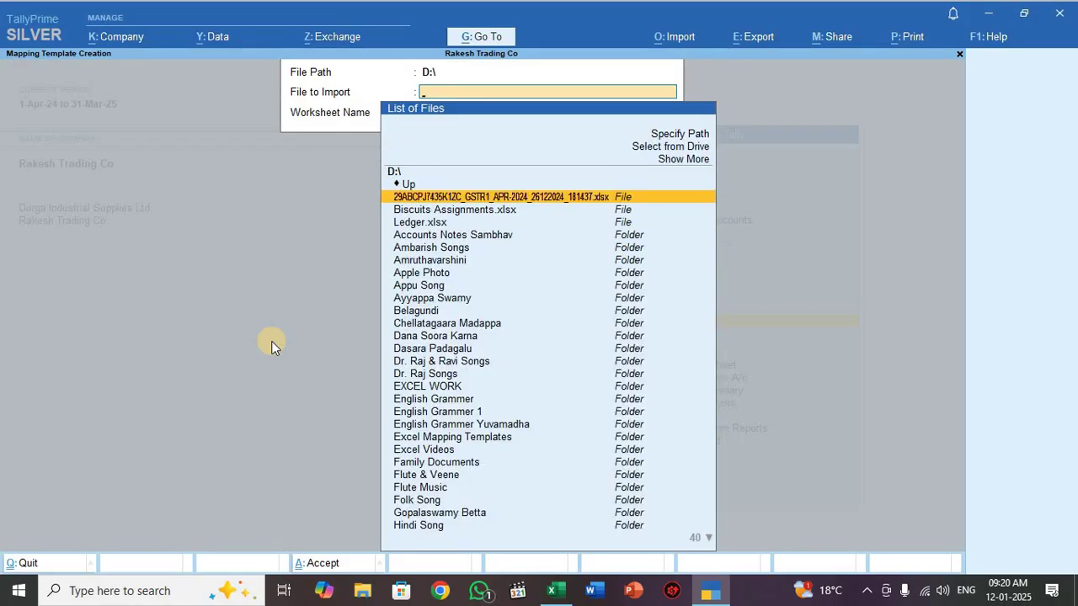
text(e)
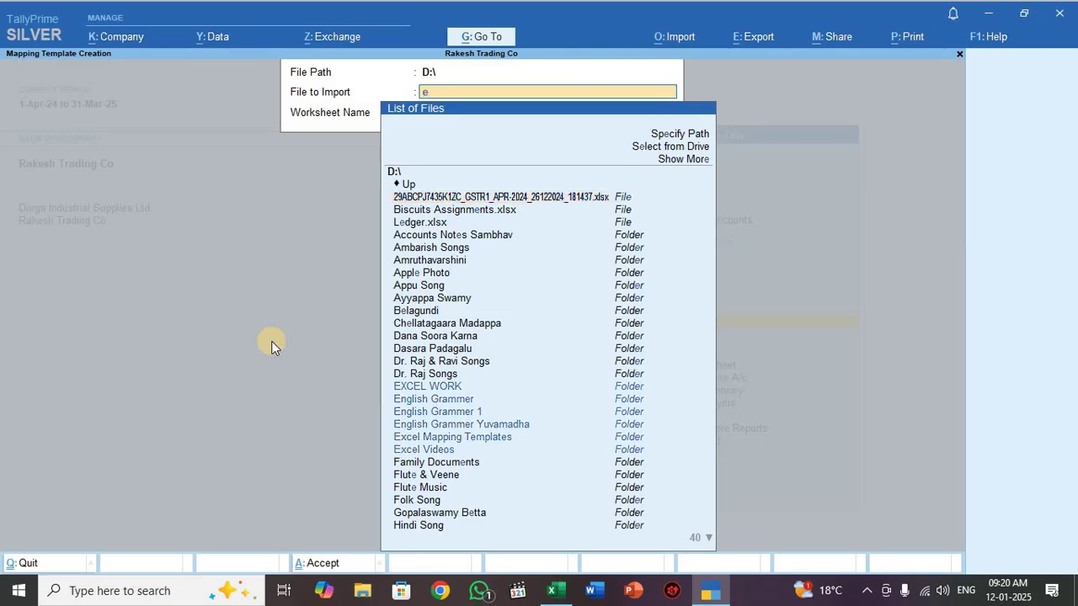
text(xcelm)
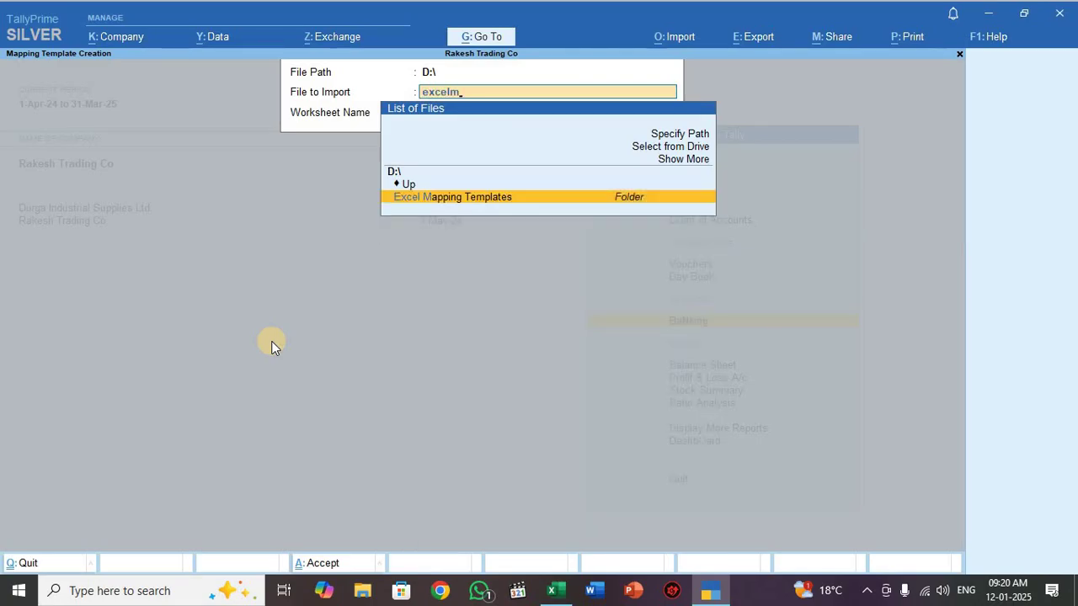
key(Return)
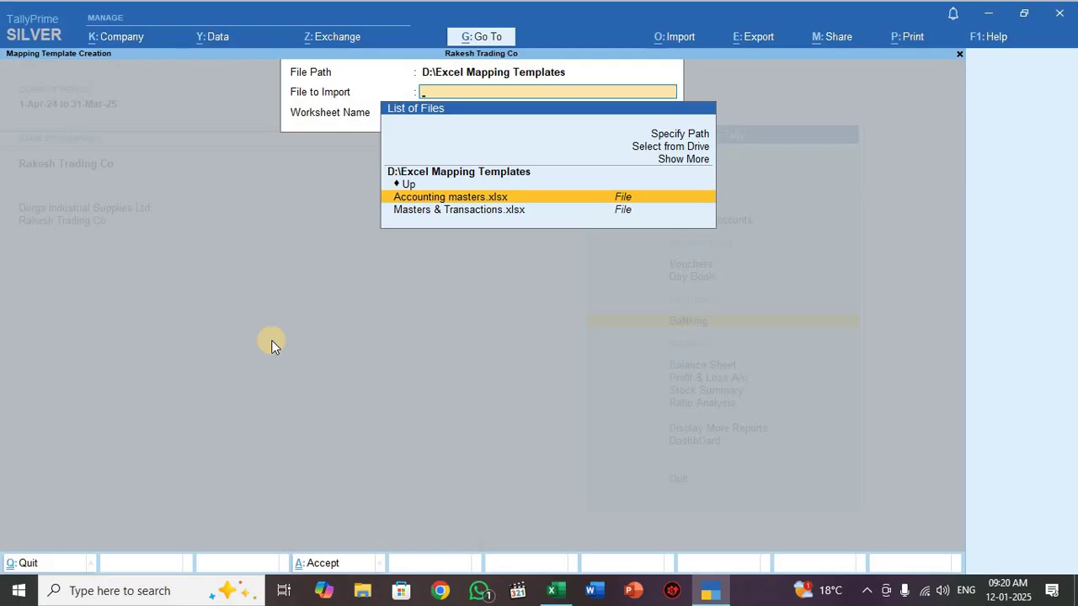
key(Return)
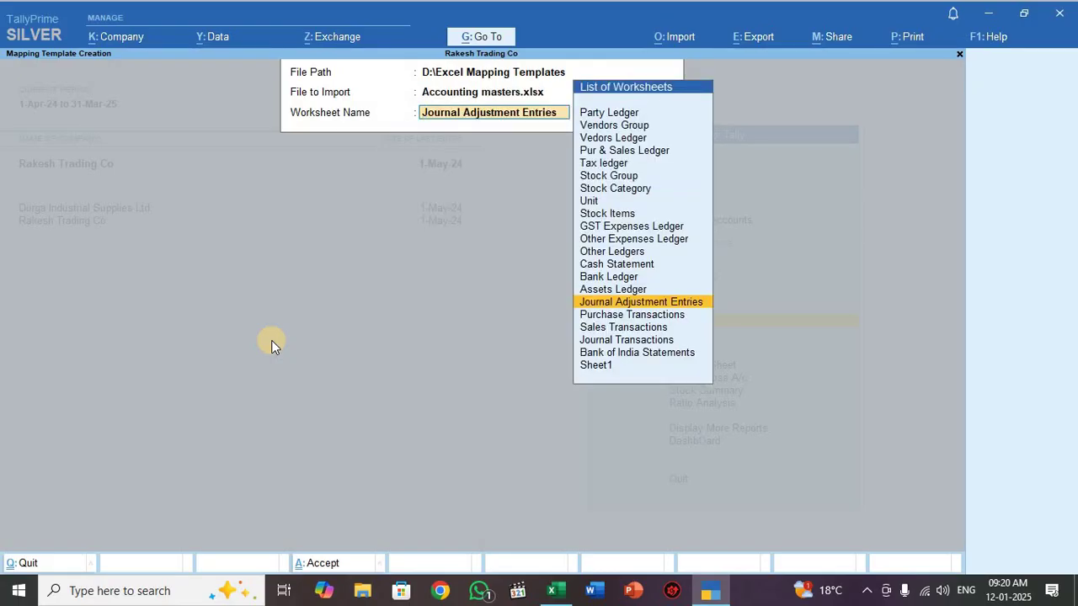
key(Up)
key(Up)
key(Up)
key(Down)
key(Down)
key(Down)
Step: Switch to the Accounting masters workbook in Excel and examine the voucher, debit ledger and credit ledger columns of the journal entries
key(alt+Tab)
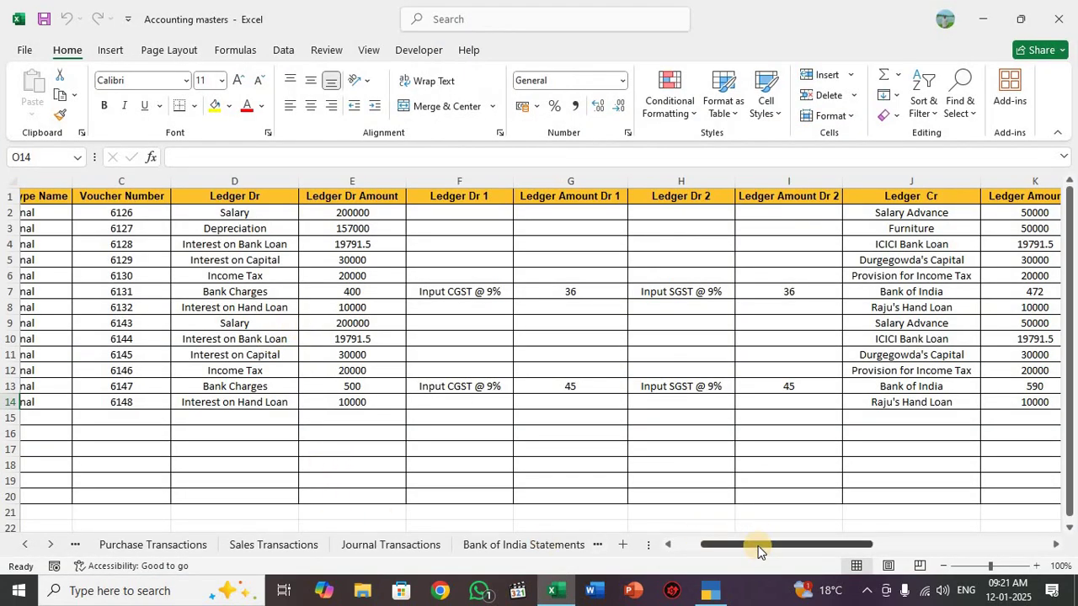
drag(754, 543, 674, 544)
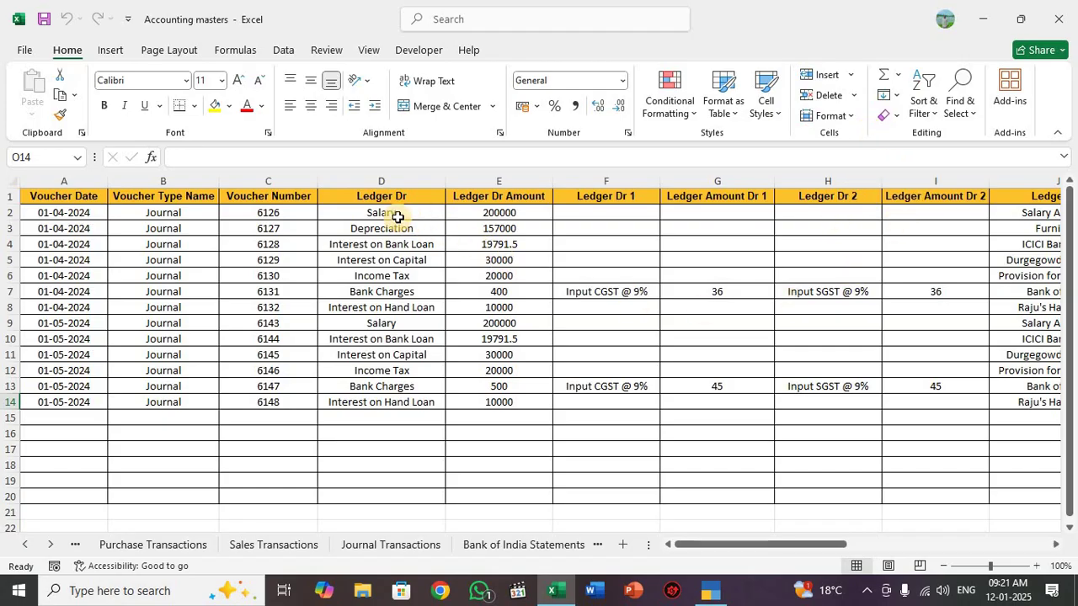
click(497, 213)
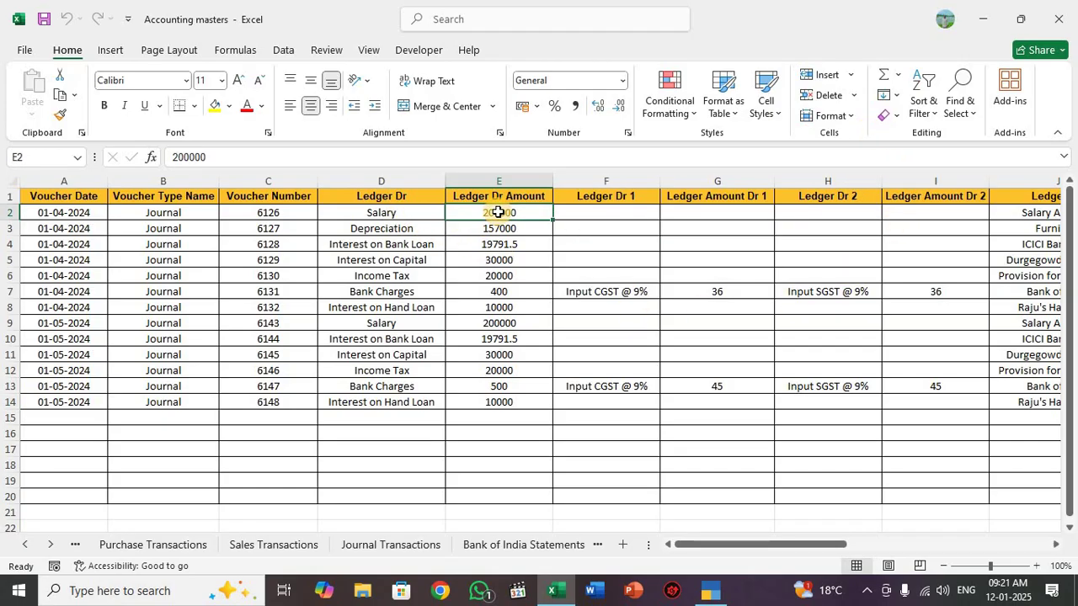
key(Right)
key(Right)
key(Right)
key(Right)
key(Right)
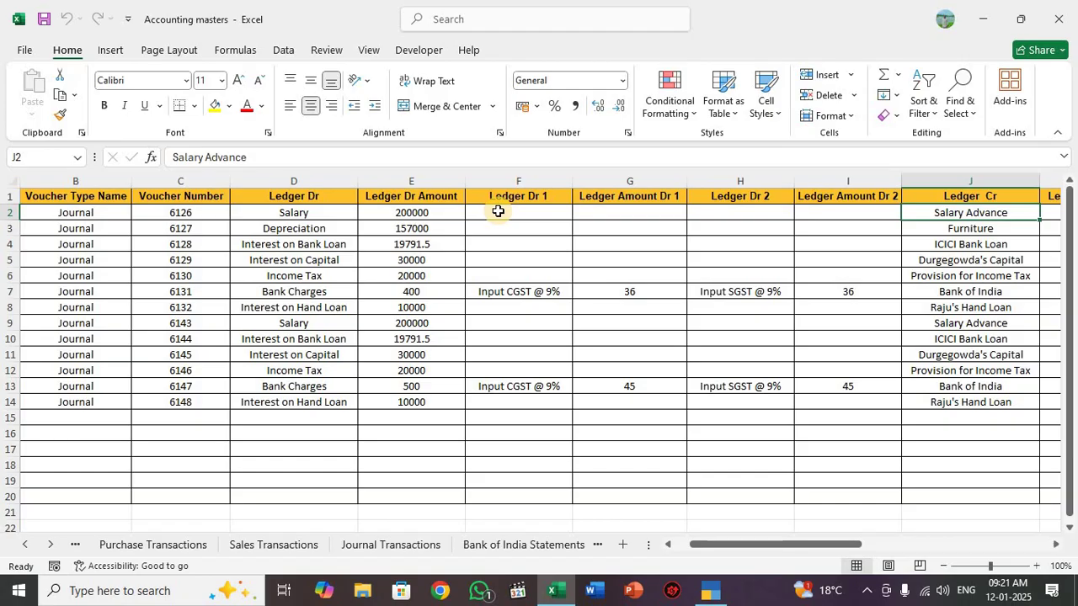
key(Right)
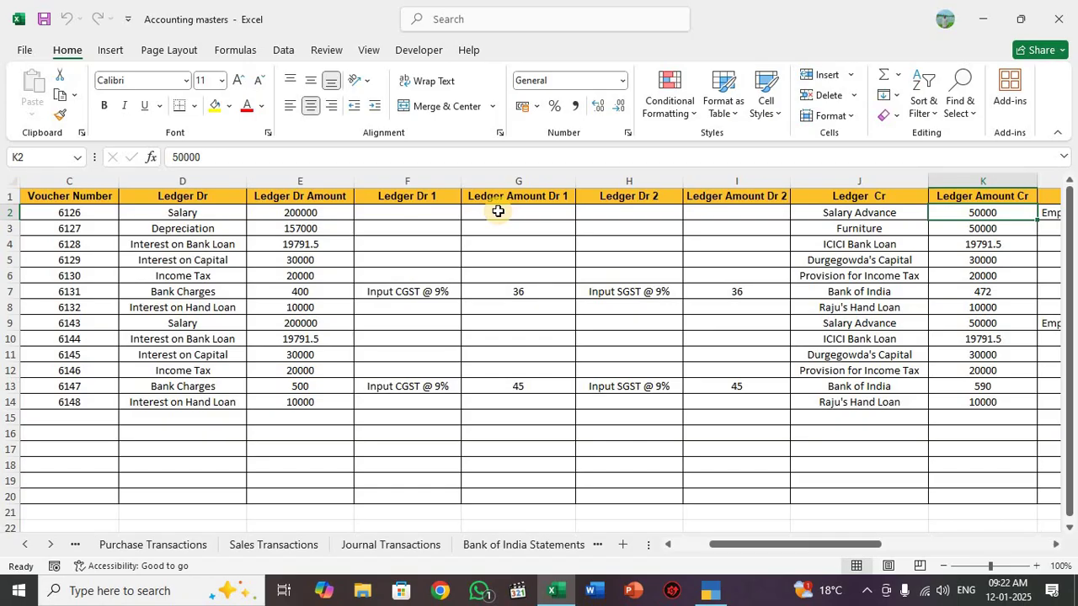
key(Right)
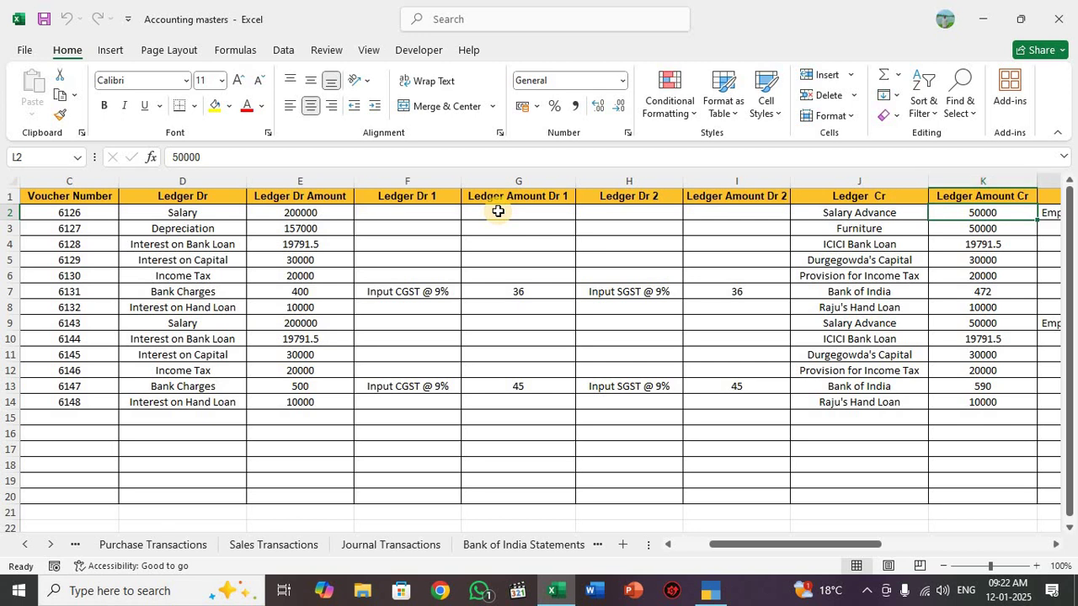
key(Right)
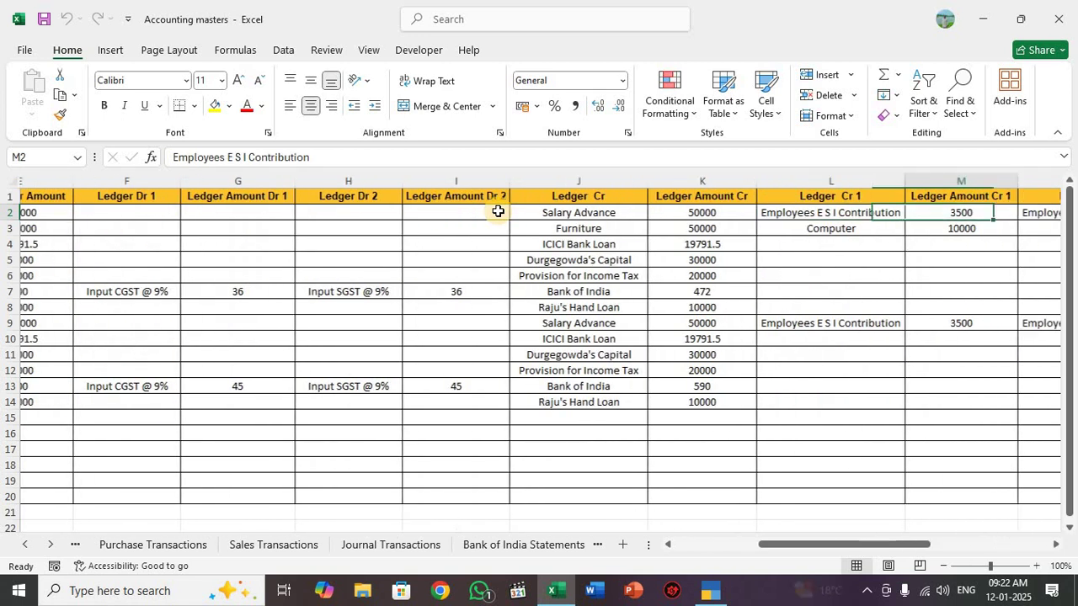
key(Right)
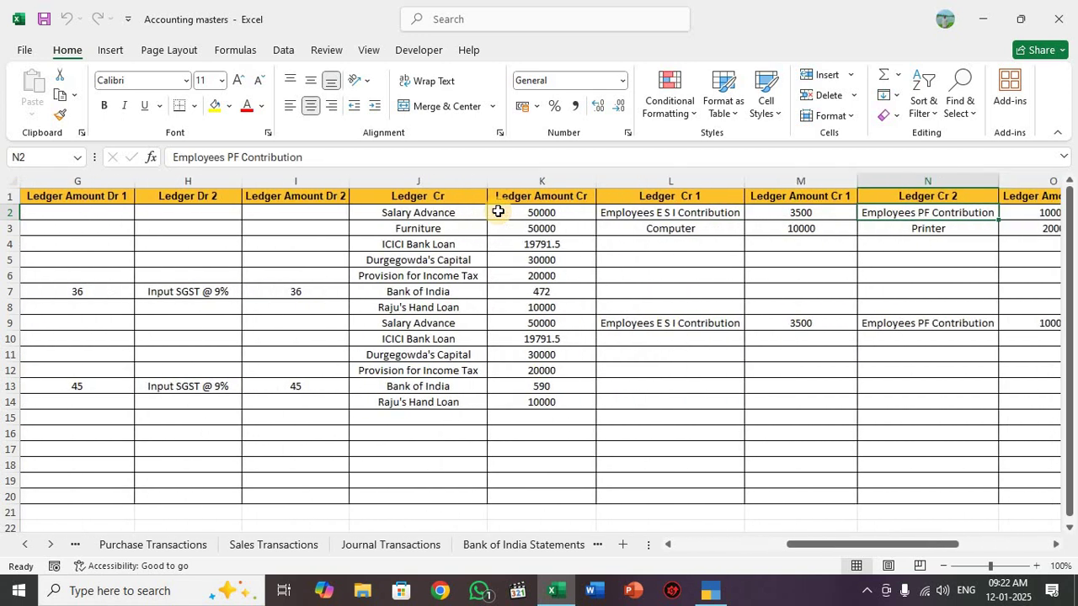
key(Right)
key(Right)
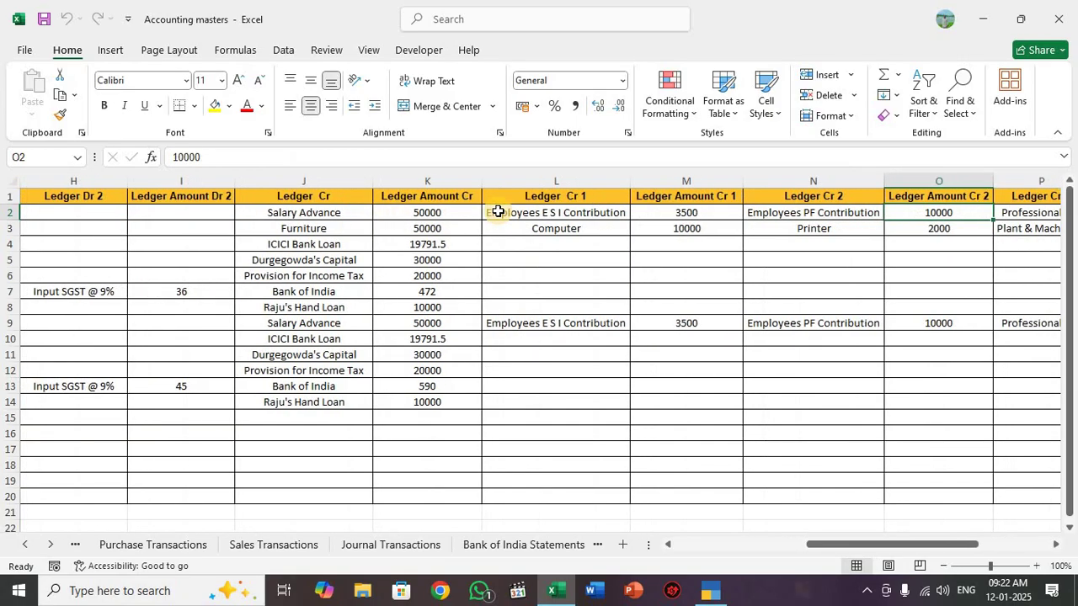
key(Right)
key(Right)
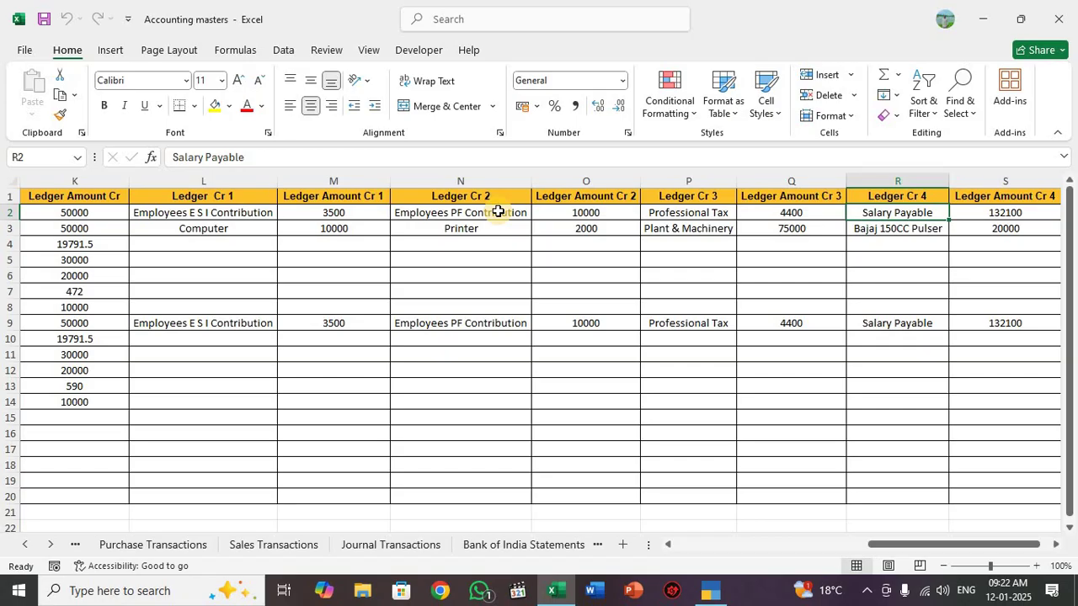
key(Left)
key(Left)
key(Left)
key(Left)
key(Left)
key(Left)
key(Left)
key(Left)
key(Left)
key(Left)
key(Left)
key(Left)
key(Left)
key(Left)
key(Left)
key(Left)
key(Left)
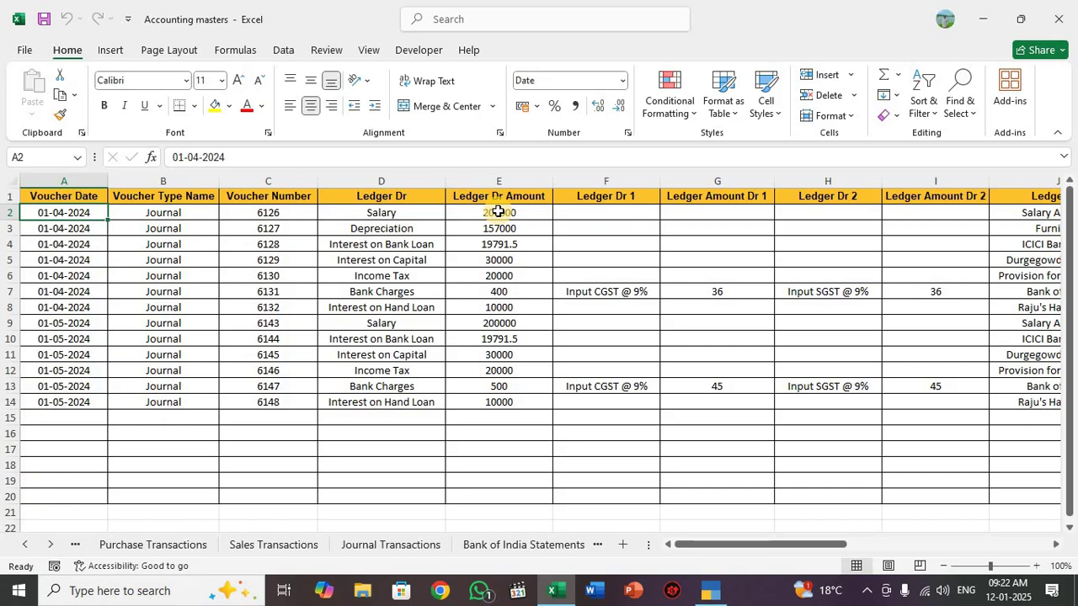
Step: Return to TallyPrime, select the Journal Adjustment Entries worksheet, and set up an Accounting Vouchers template named Journal Adjstments Mapping
key(alt+Tab)
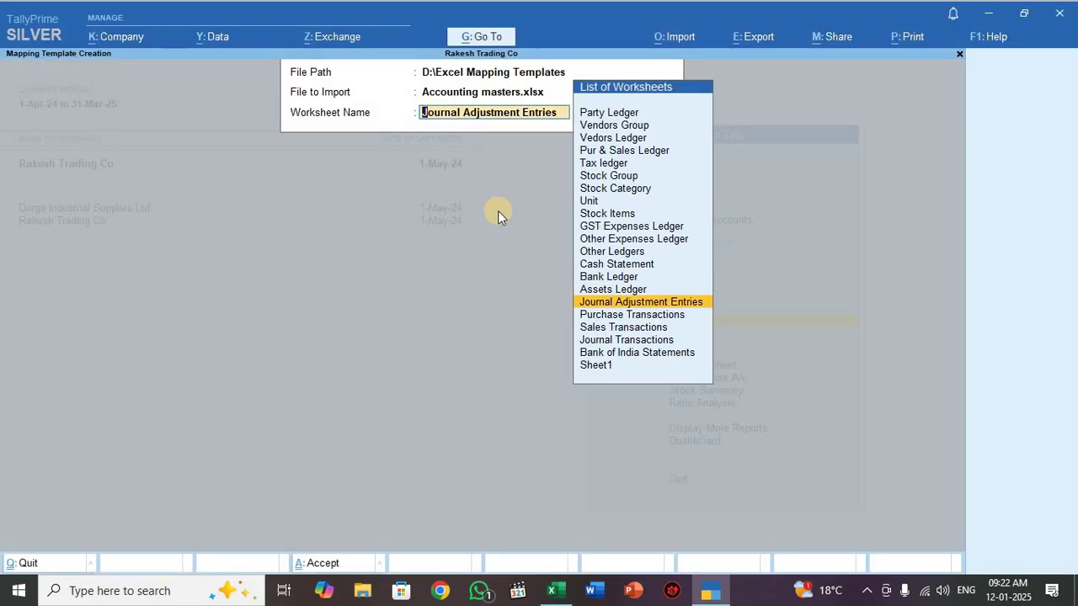
key(Return)
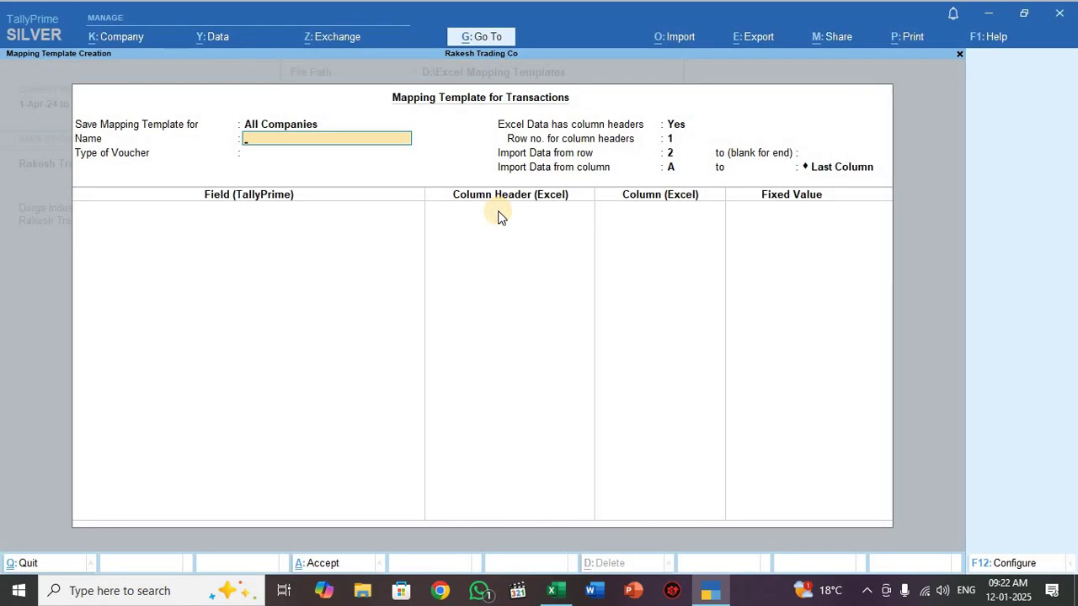
text(Journal adjstments Mapping)
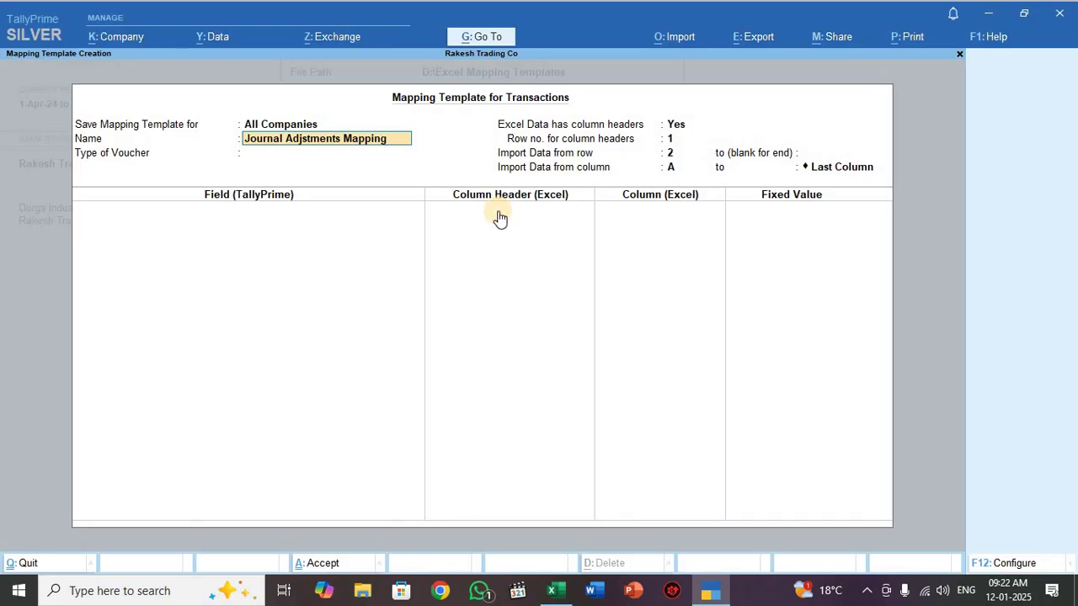
key(Return)
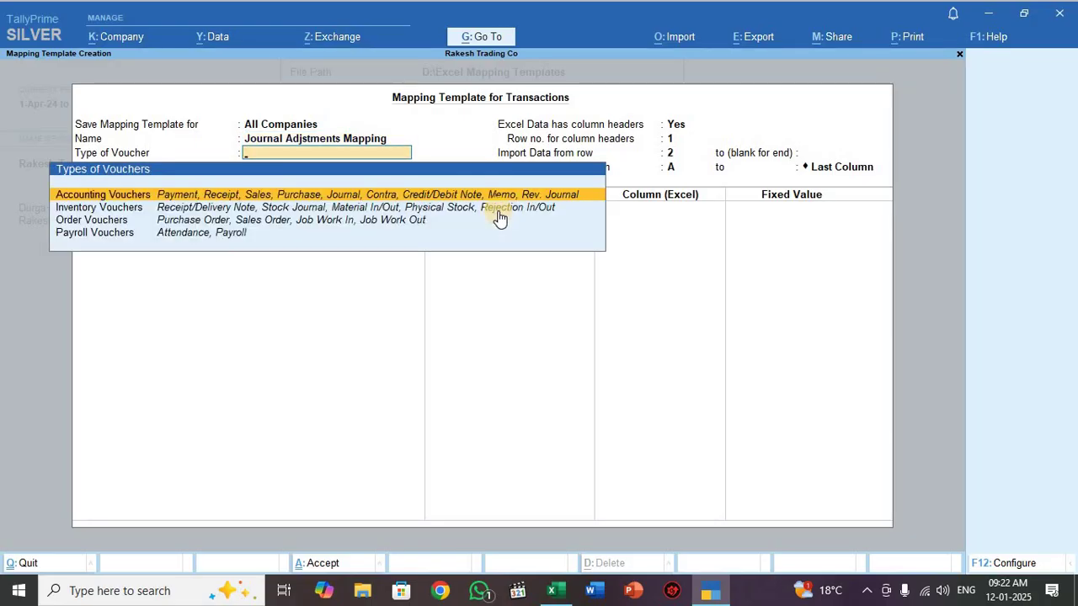
key(Return)
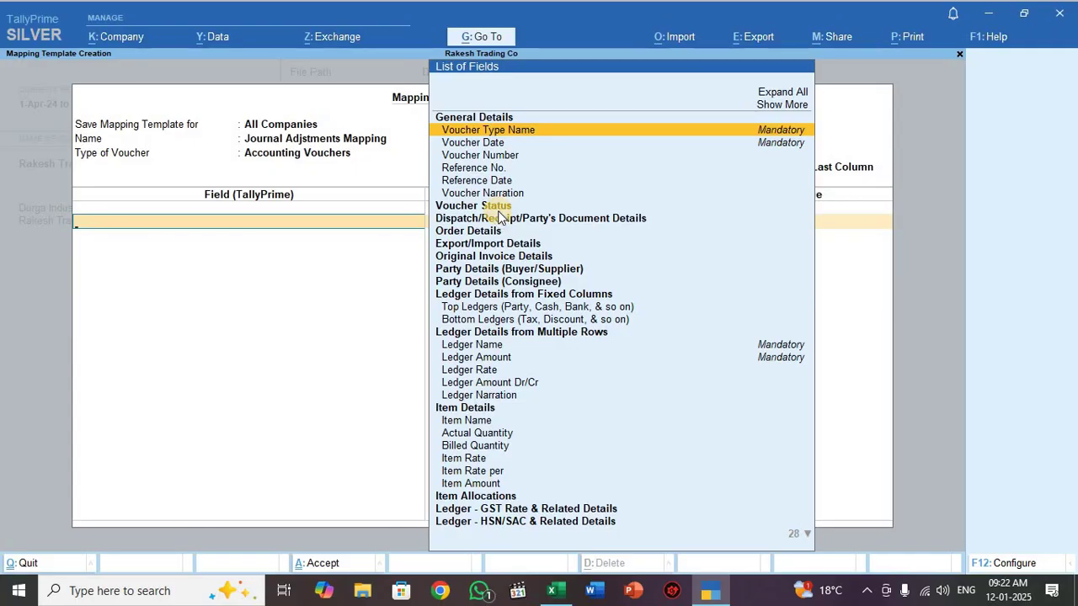
Step: Map the Voucher Type Name and Voucher Date fields to the Excel column headers of the same names
key(Return)
key(Down)
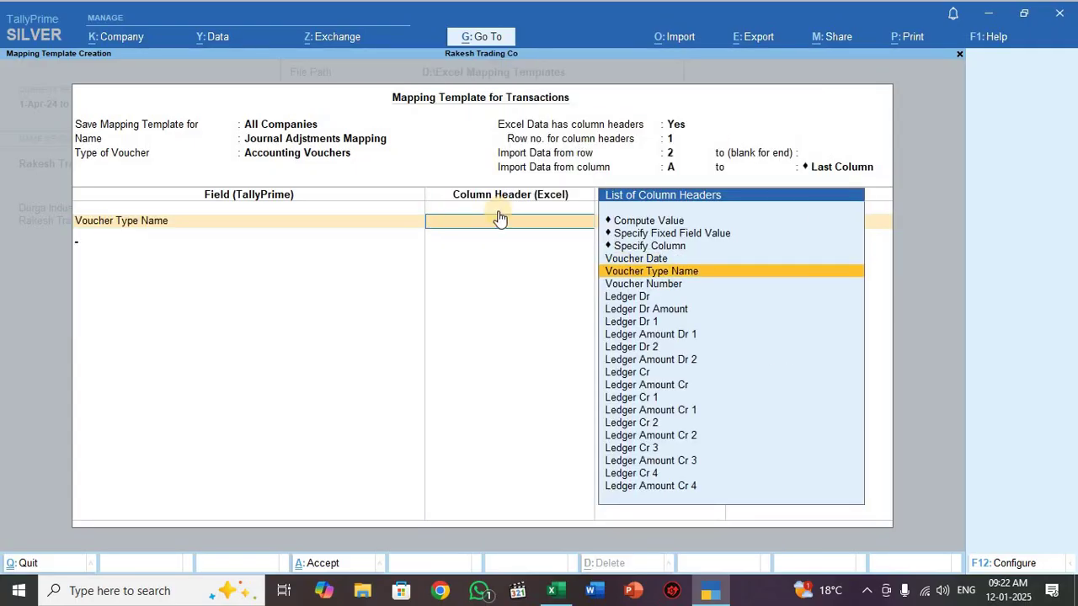
key(Return)
key(Down)
key(Down)
key(Down)
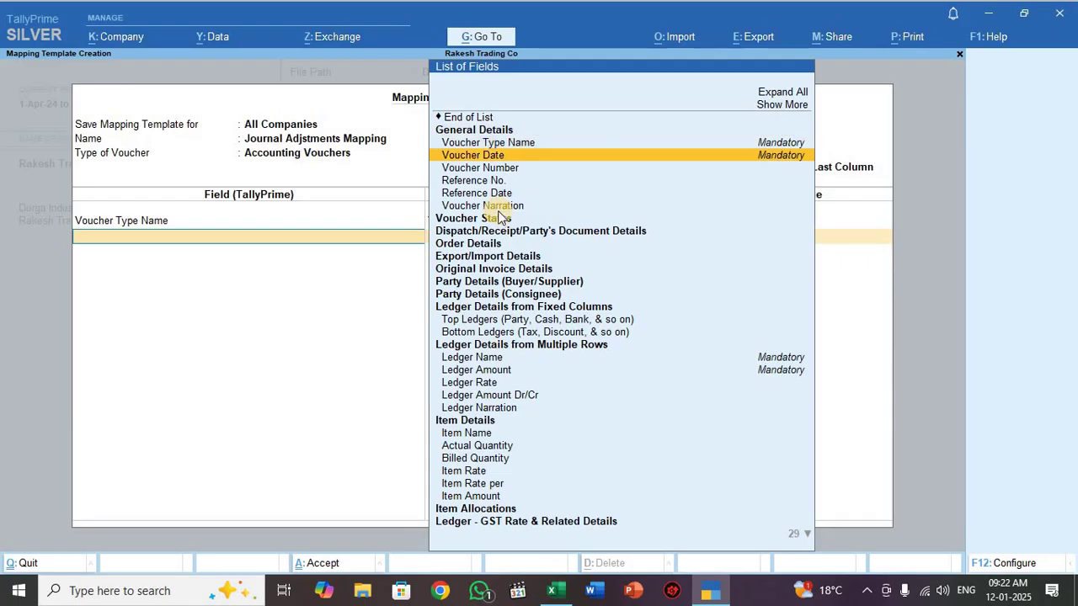
key(Return)
key(Down)
Step: Map the Voucher Number field to the Voucher Number column header from Excel
key(Down)
key(Down)
key(Down)
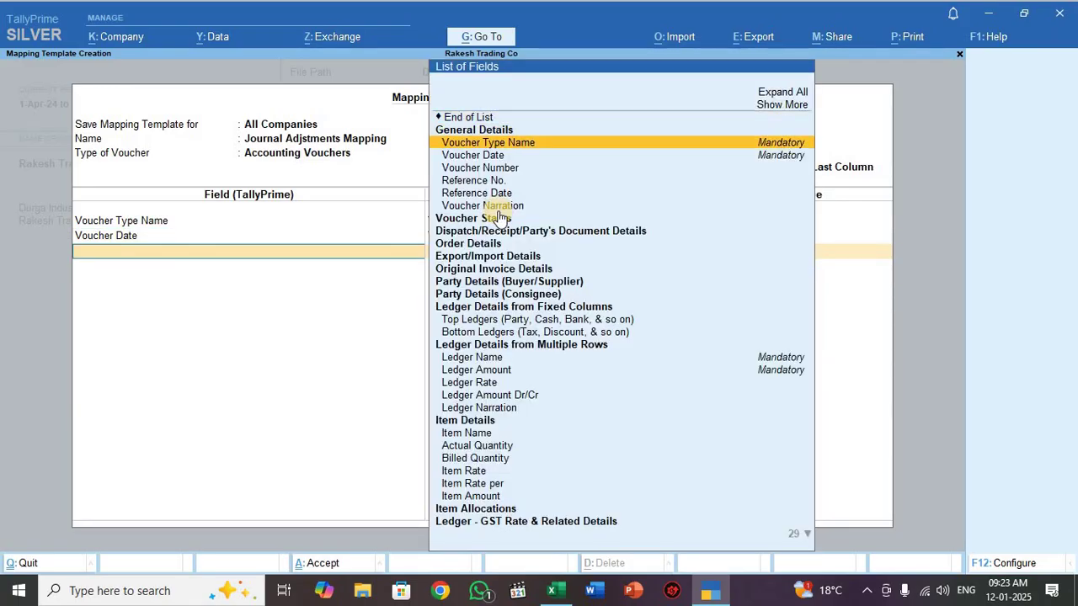
key(Return)
key(Down)
key(Down)
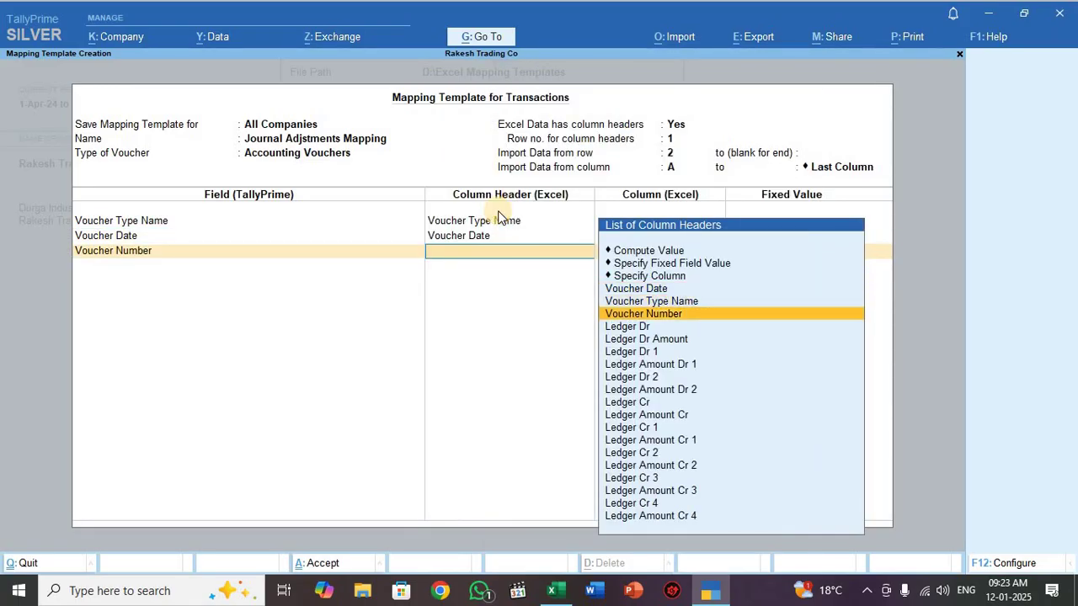
key(Return)
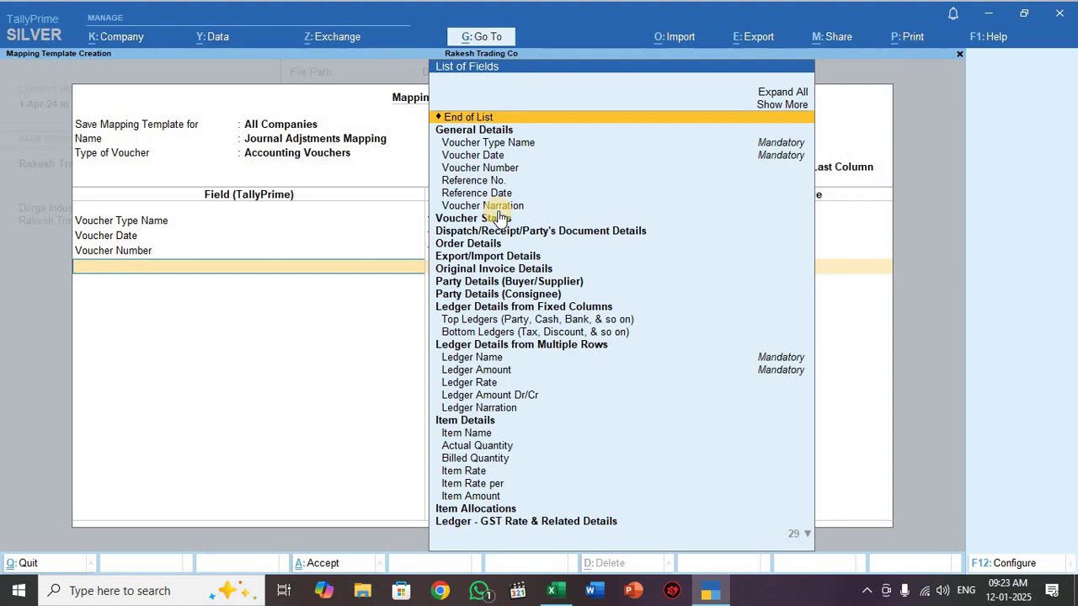
Step: Add a Top Ledgers group below Voucher Number and map its Ledger Name to the Ledger Dr column header
text(Top)
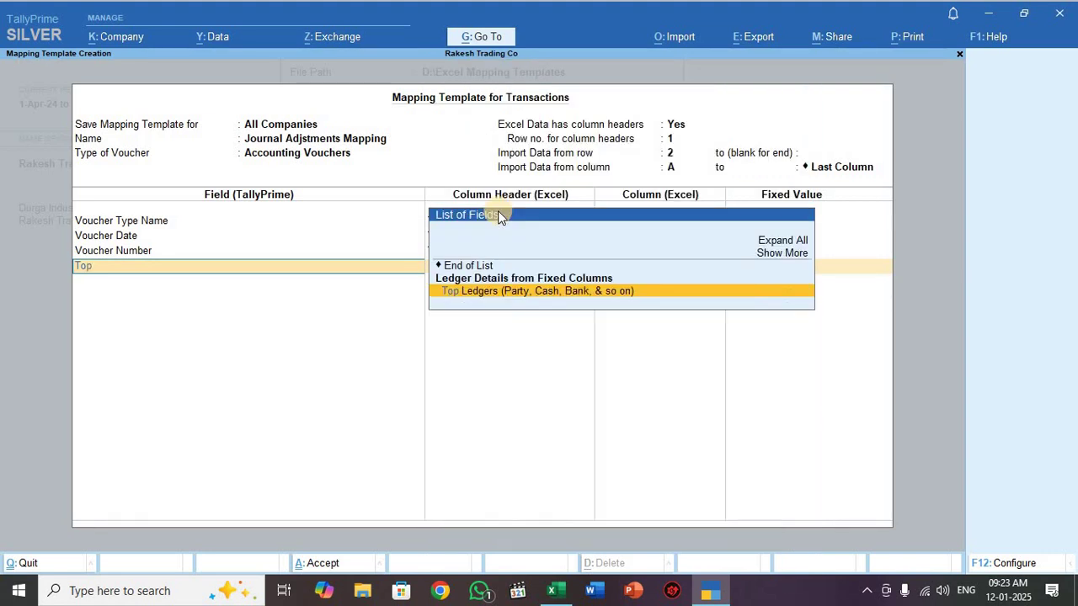
key(Return)
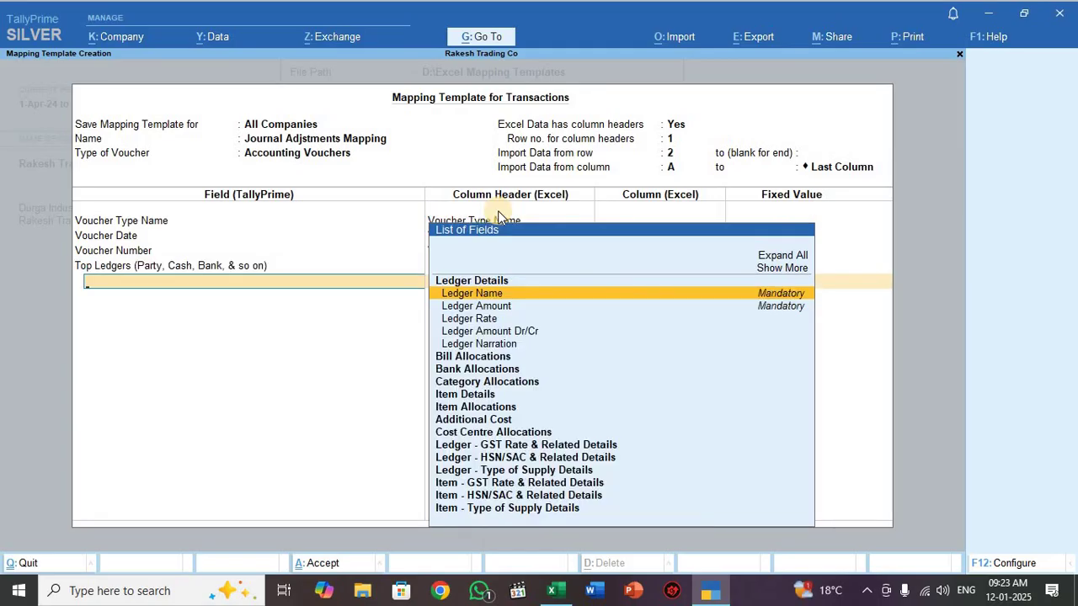
key(Down)
key(Down)
key(Up)
key(Up)
key(Return)
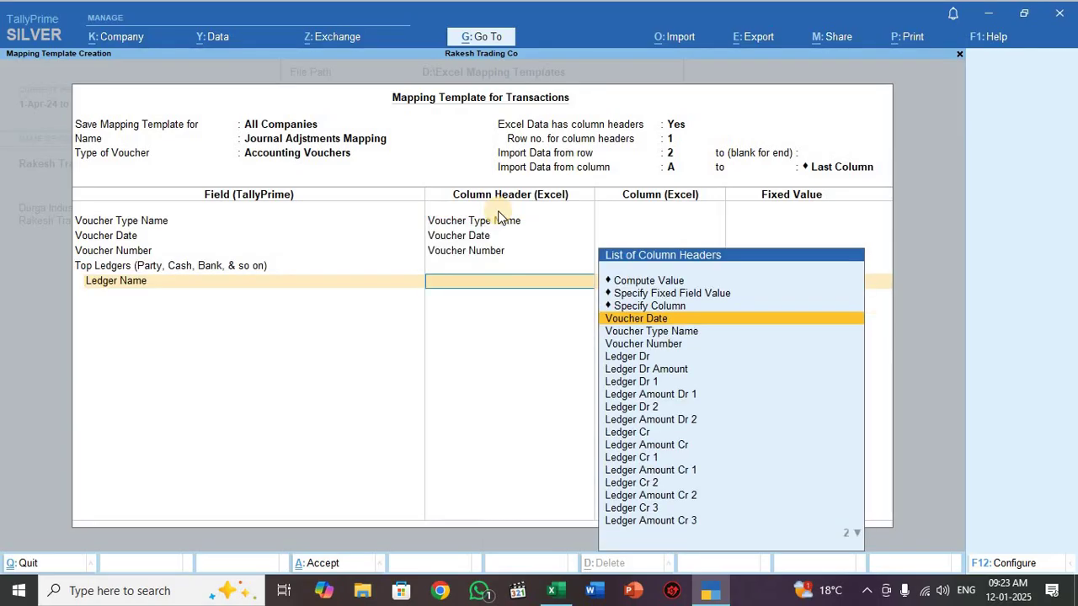
key(Down)
key(Down)
key(Down)
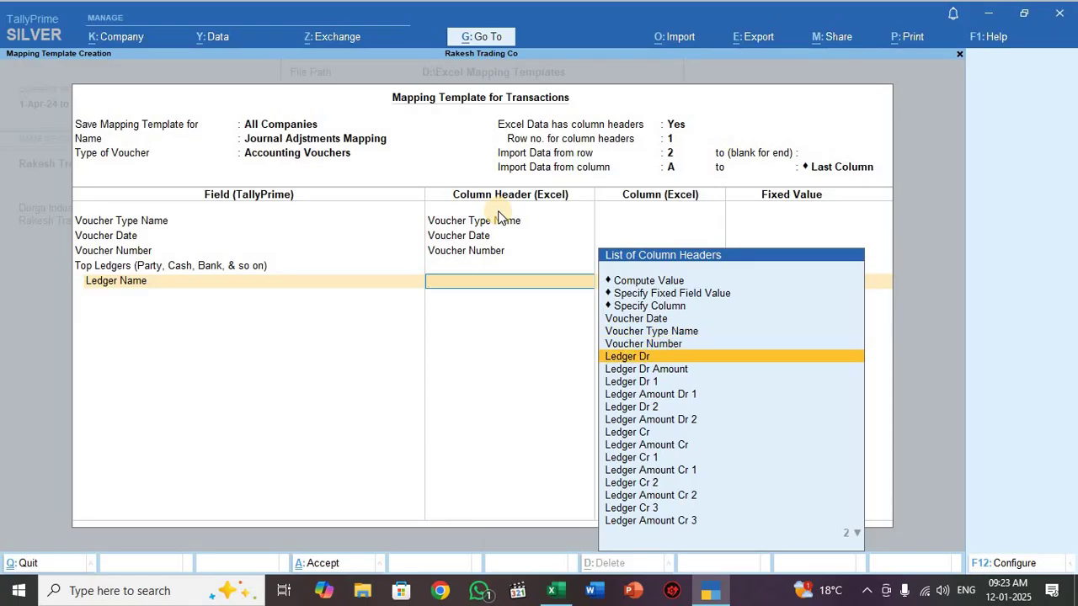
key(Return)
Step: Map the Top Ledgers group's Ledger Amount to the Ledger Dr Amount column header
key(Down)
key(Down)
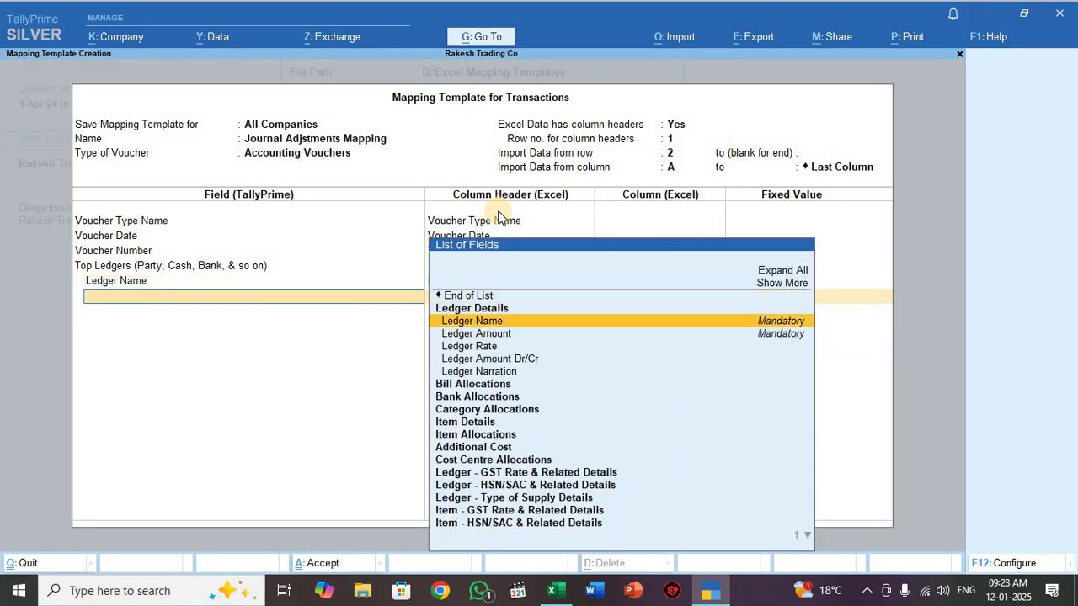
key(Down)
key(Return)
key(Down)
key(Down)
key(Down)
key(Down)
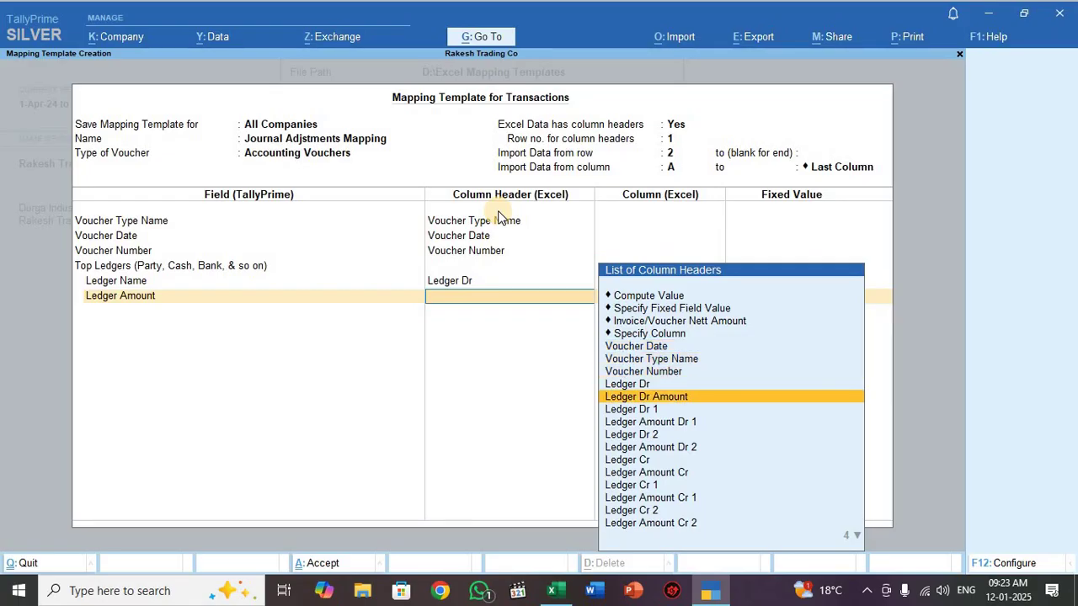
key(Return)
Step: Give the Top Ledgers group's Ledger Amount Dr/Cr field a fixed value of Dr and end that group's field list
key(Down)
key(Down)
key(Down)
key(Down)
key(Down)
key(Return)
key(Up)
key(Up)
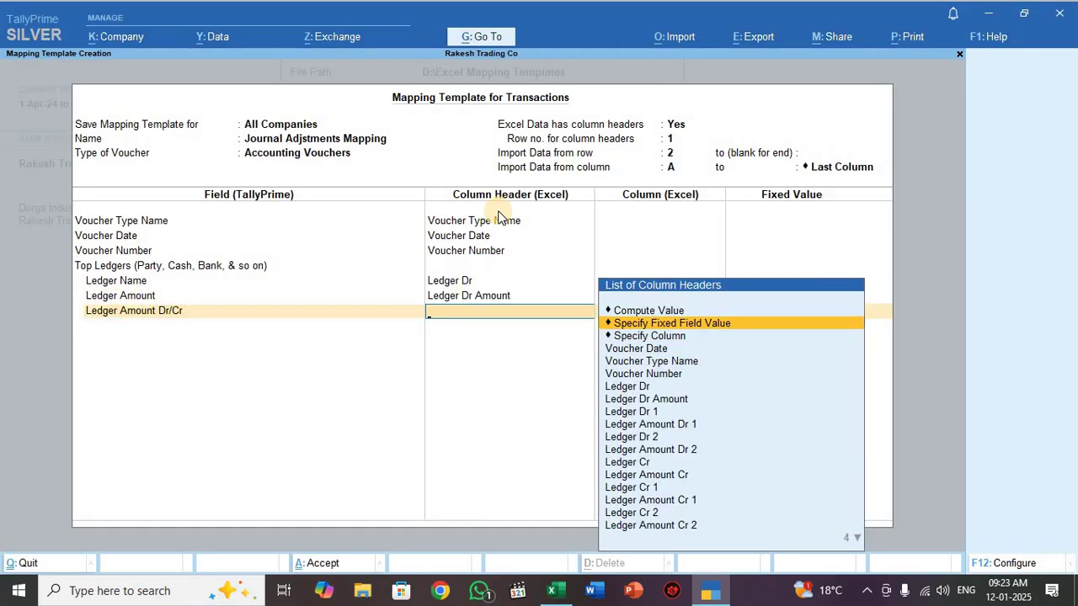
key(Return)
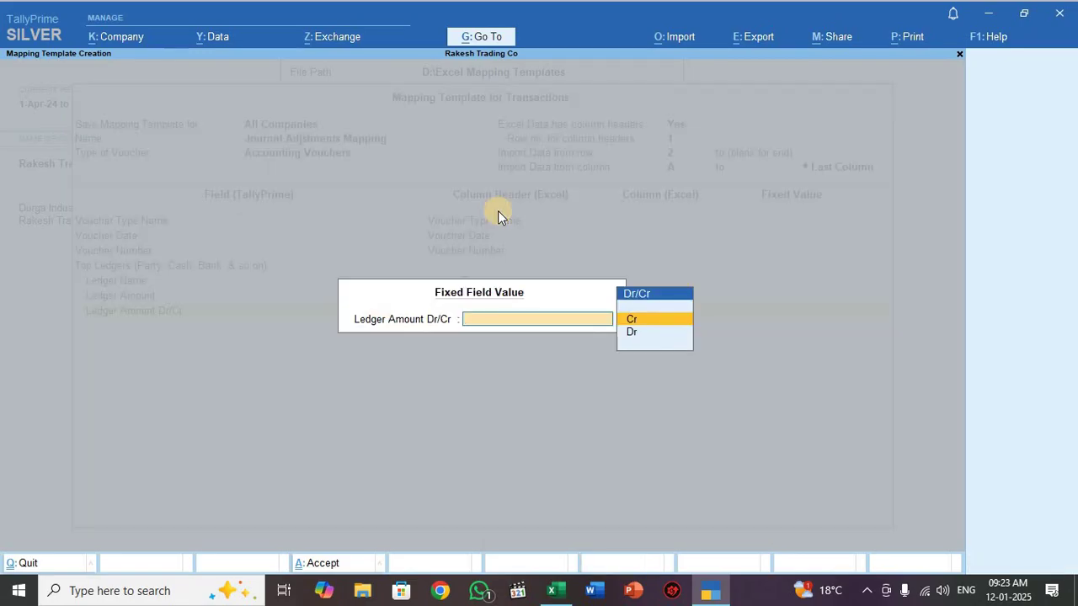
key(Down)
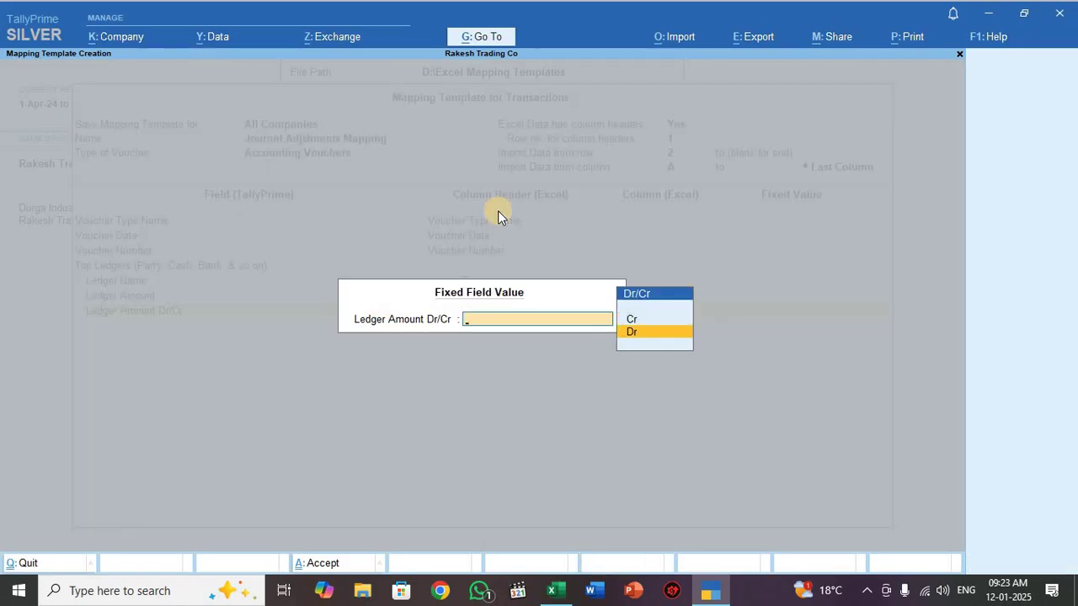
key(Return)
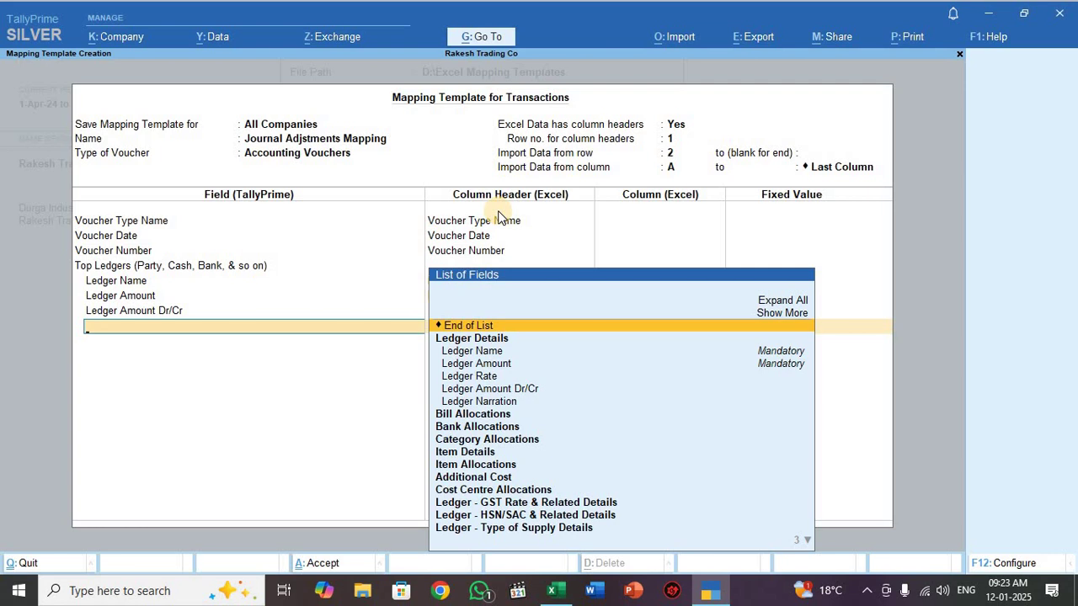
key(Return)
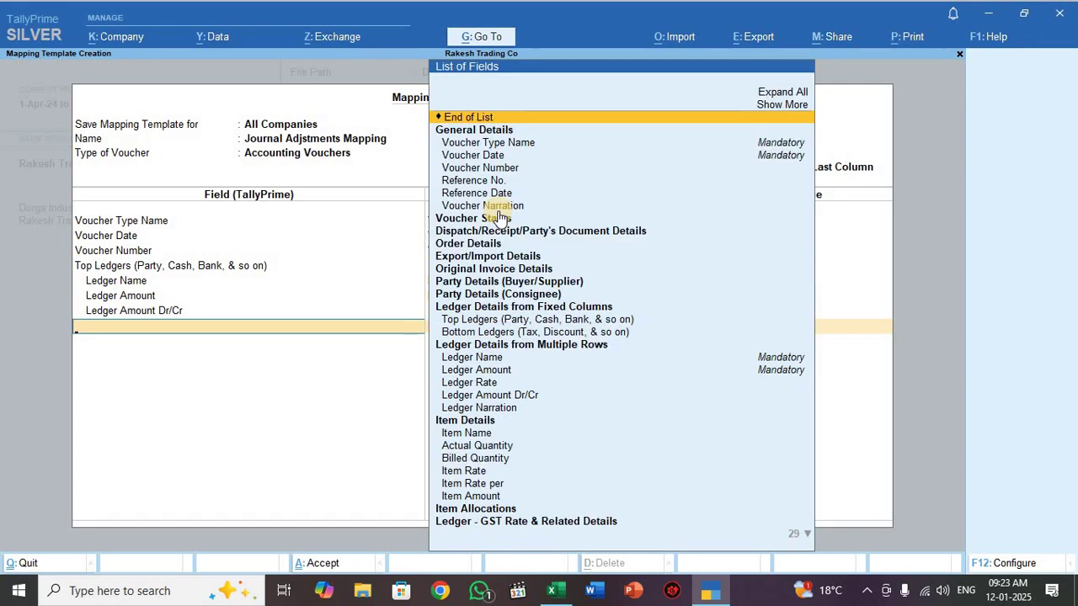
Step: Add a Bottom Ledgers group and map its Ledger Name to the Ledger Dr 1 column header
text(Bot)
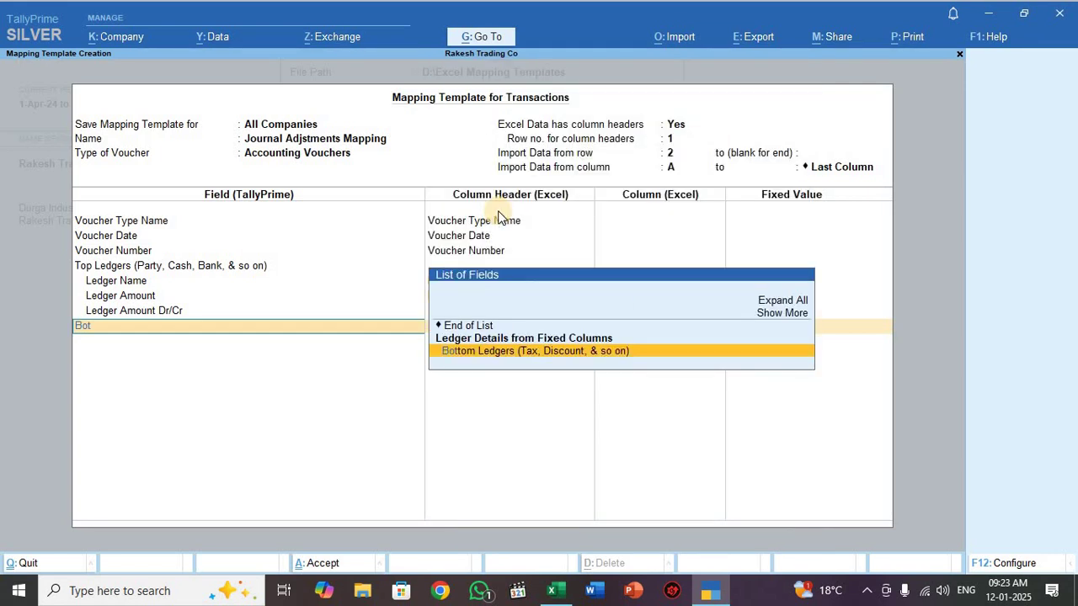
key(Return)
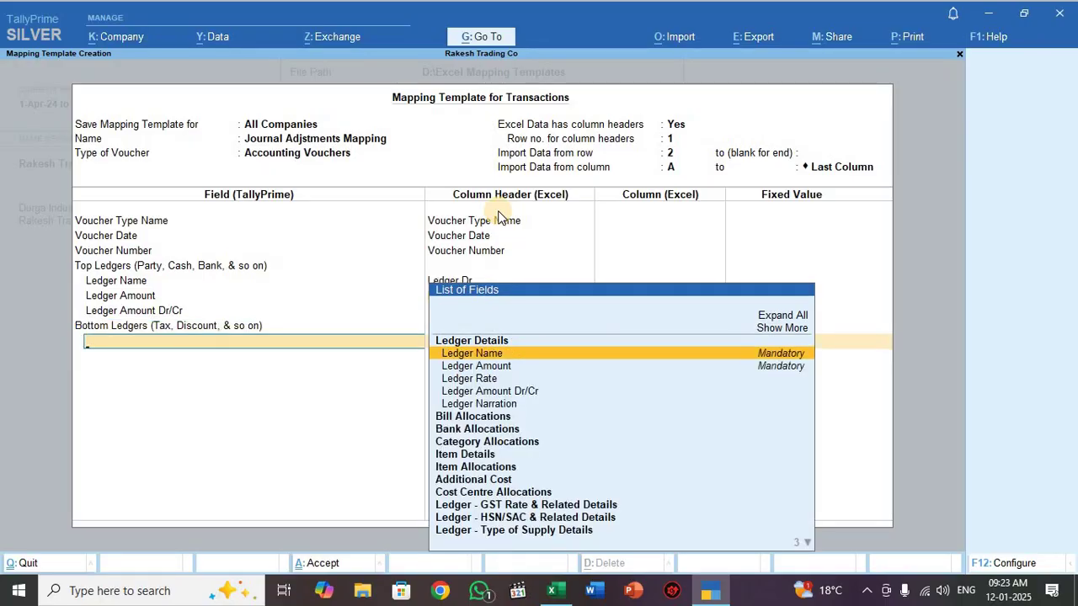
key(Return)
key(Down)
key(Down)
key(Down)
key(Down)
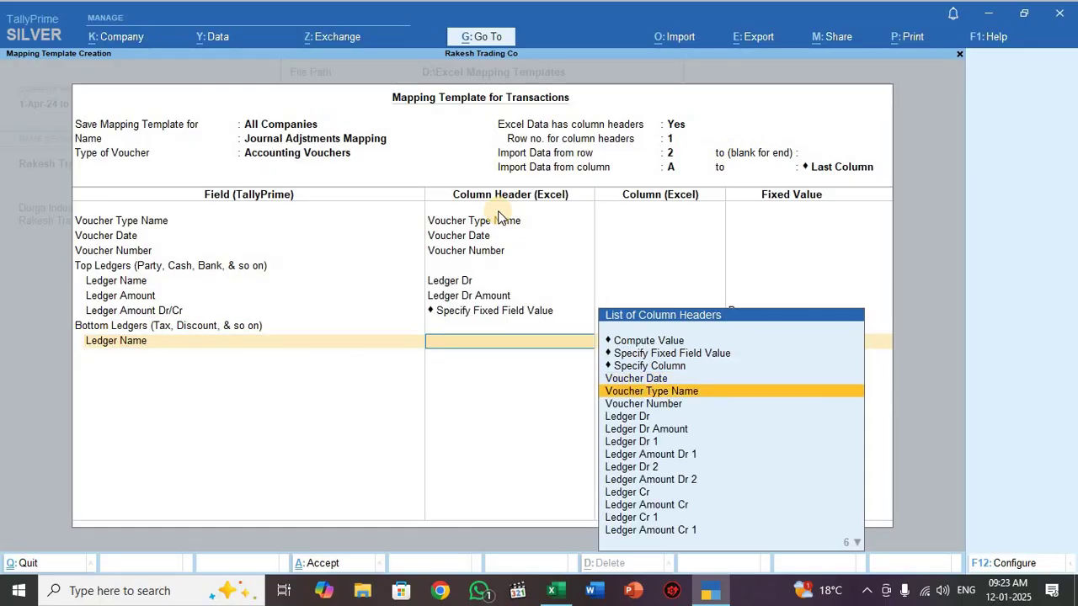
key(Down)
key(Return)
Step: Map the first Bottom Ledgers group's Ledger Amount to the Ledger Amount Dr 1 column header
key(Down)
key(Down)
key(Down)
key(Return)
key(Down)
key(Down)
key(Down)
key(Down)
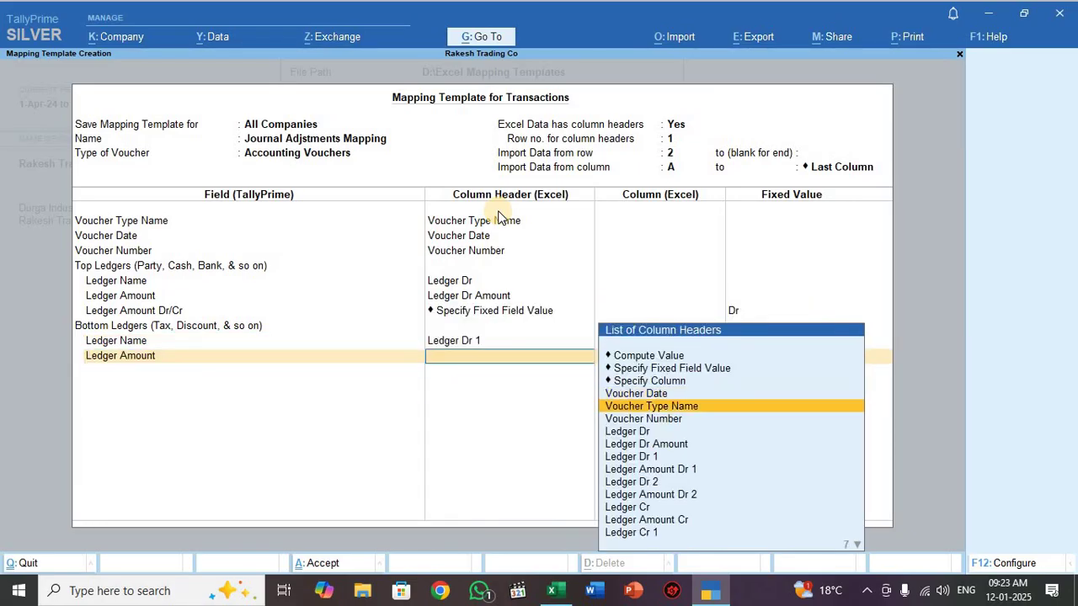
key(Down)
key(Down)
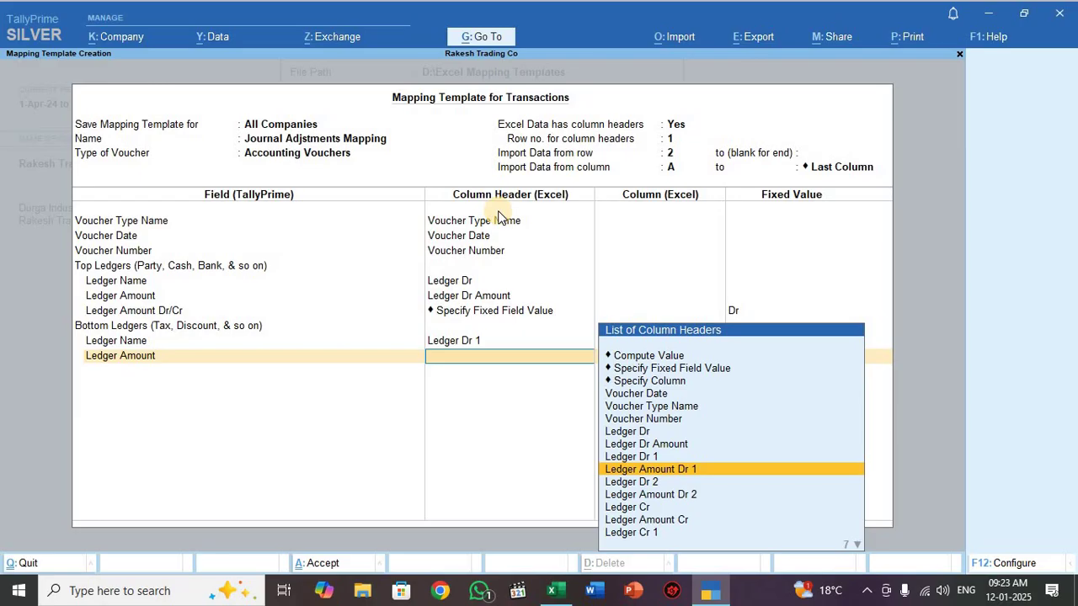
key(Return)
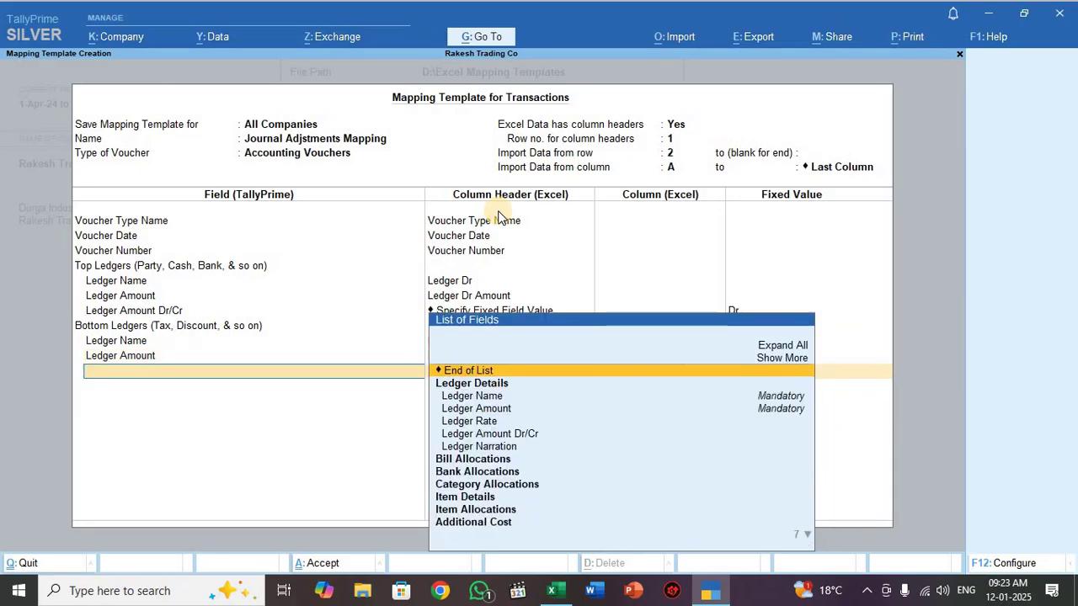
Step: Give the first Bottom Ledgers group's Ledger Amount Dr/Cr field a fixed value of Dr and end that group's field list
key(Down)
key(Down)
key(Down)
key(Down)
key(Down)
key(Return)
key(Up)
key(Up)
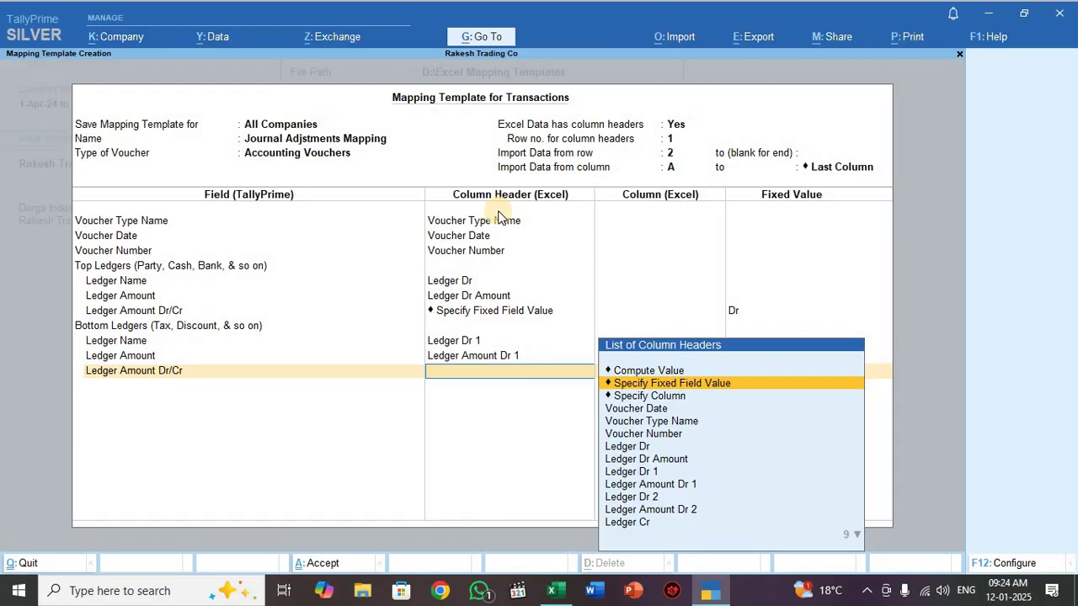
key(Return)
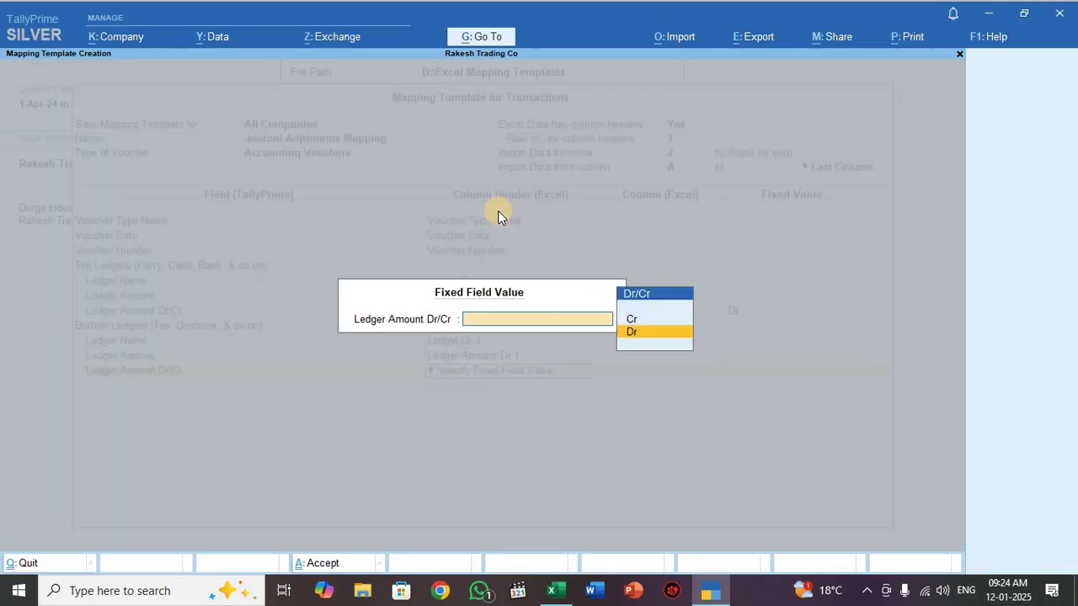
key(Return)
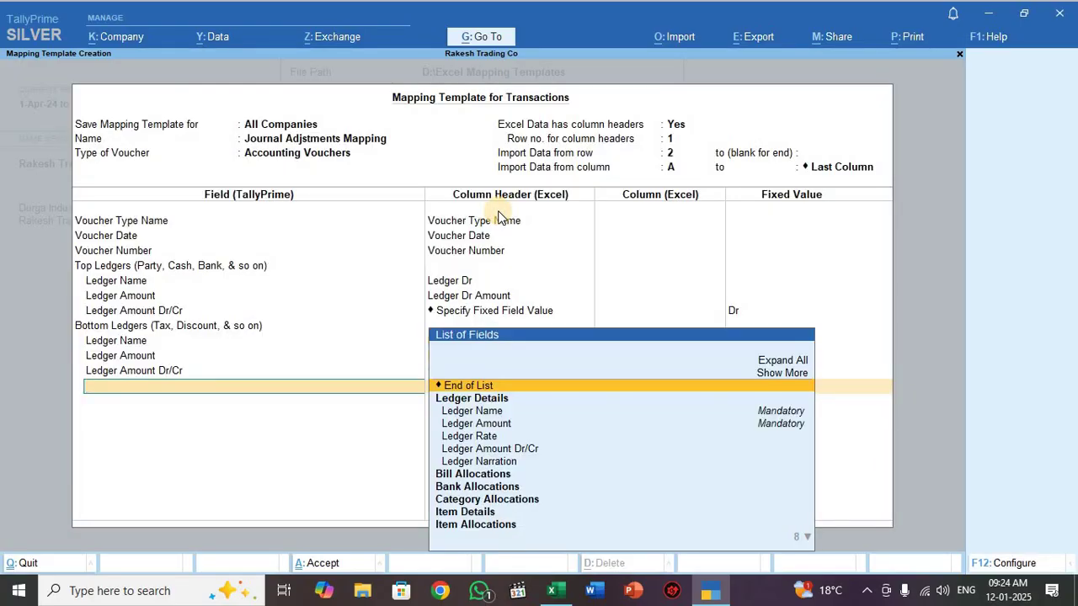
key(Return)
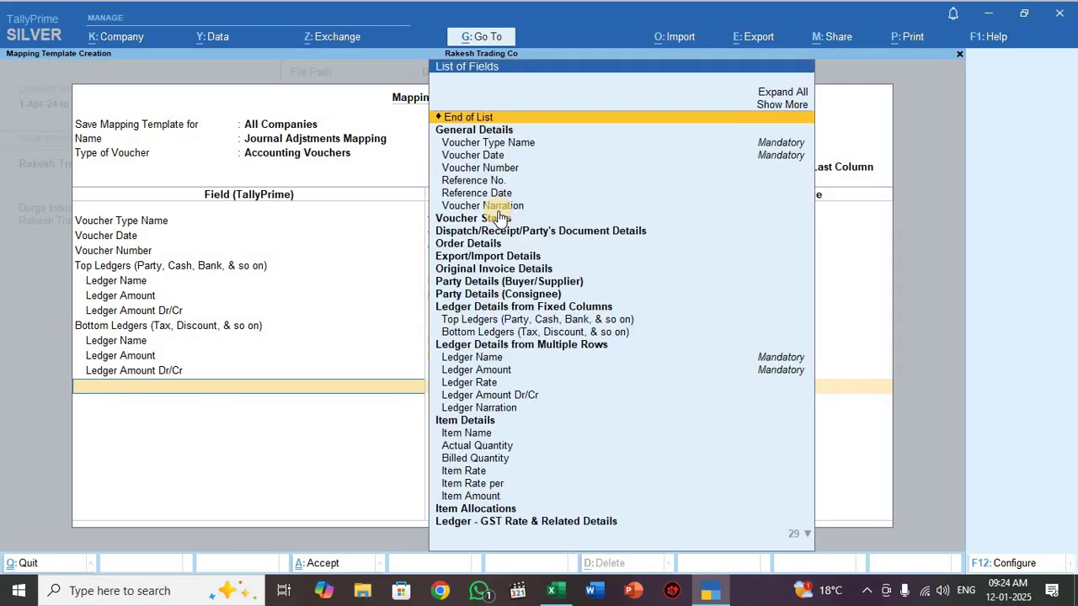
Step: Add a second Bottom Ledgers group and map its Ledger Name to the Ledger Dr 2 column header
text(Bot)
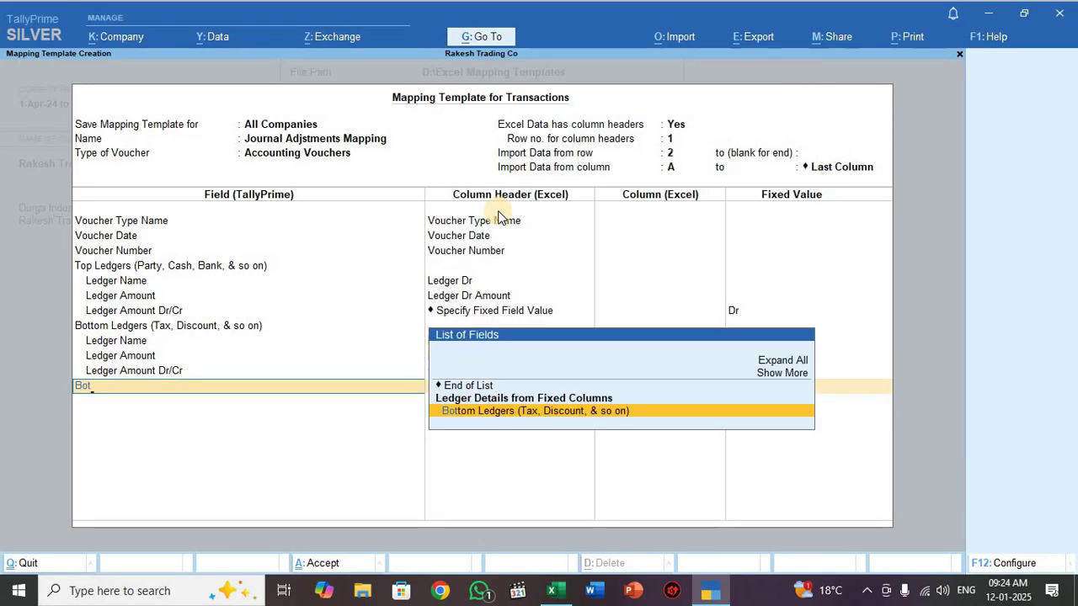
key(Return)
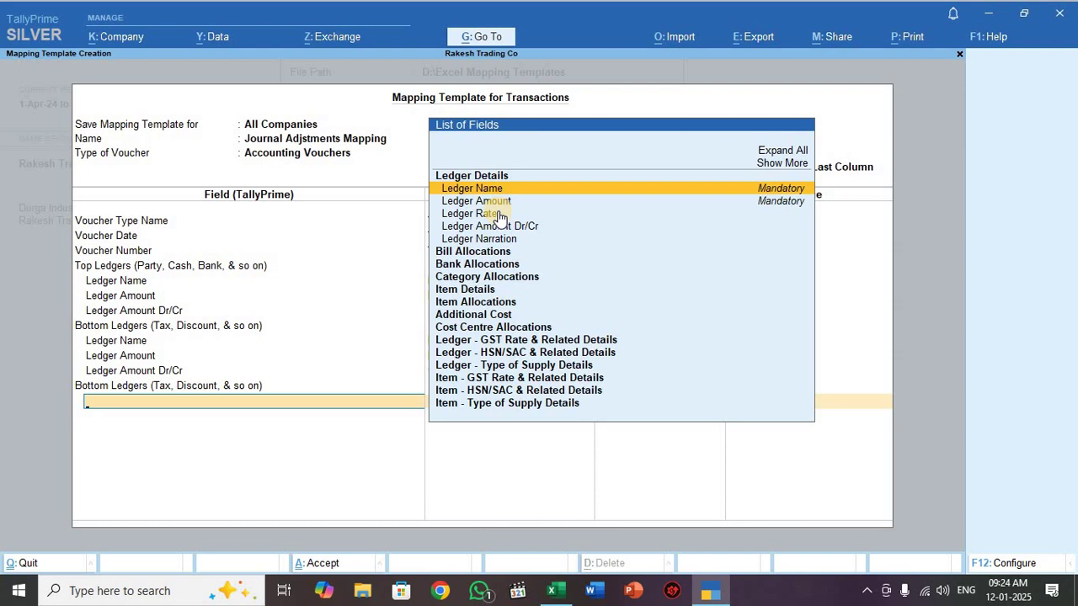
key(Return)
key(Down)
key(Down)
key(Down)
key(Down)
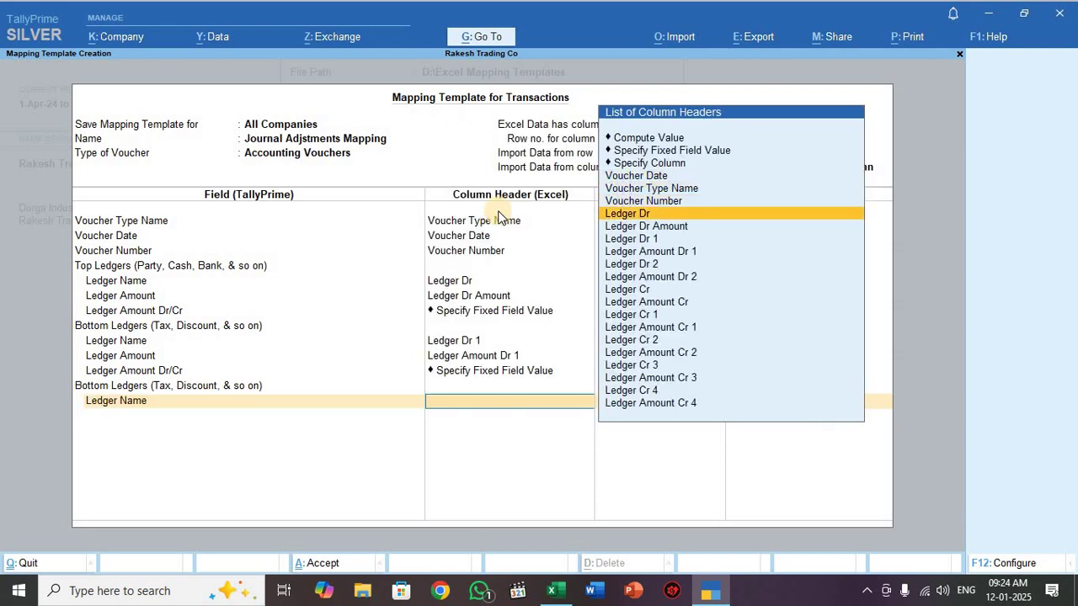
key(Down)
key(Down)
key(Down)
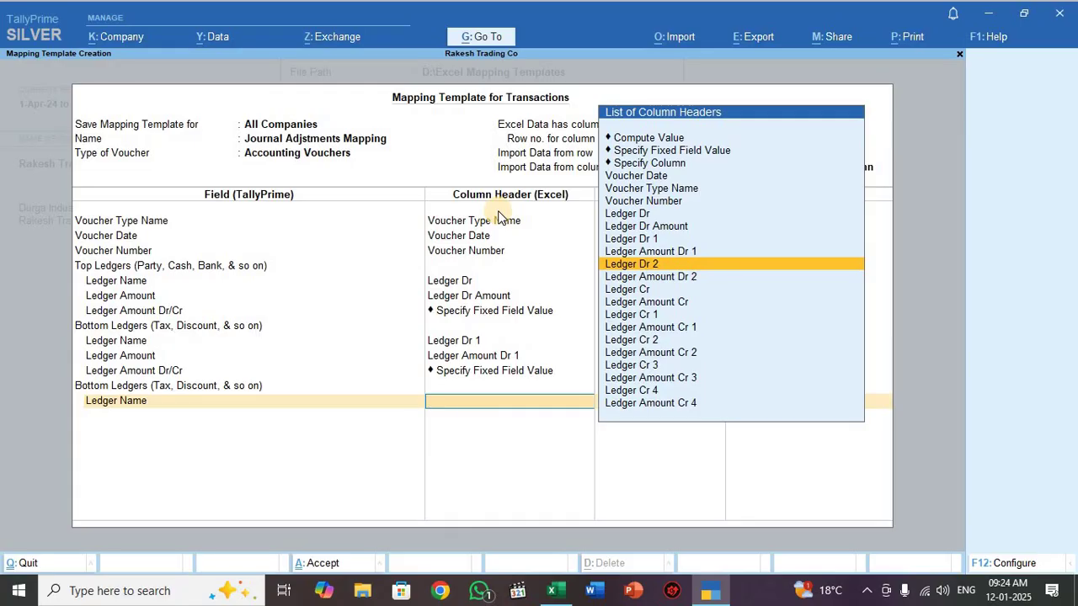
key(Return)
Step: Map the second Bottom Ledgers group's Ledger Amount to the Ledger Amount Dr 2 column header
key(Down)
key(Down)
key(Down)
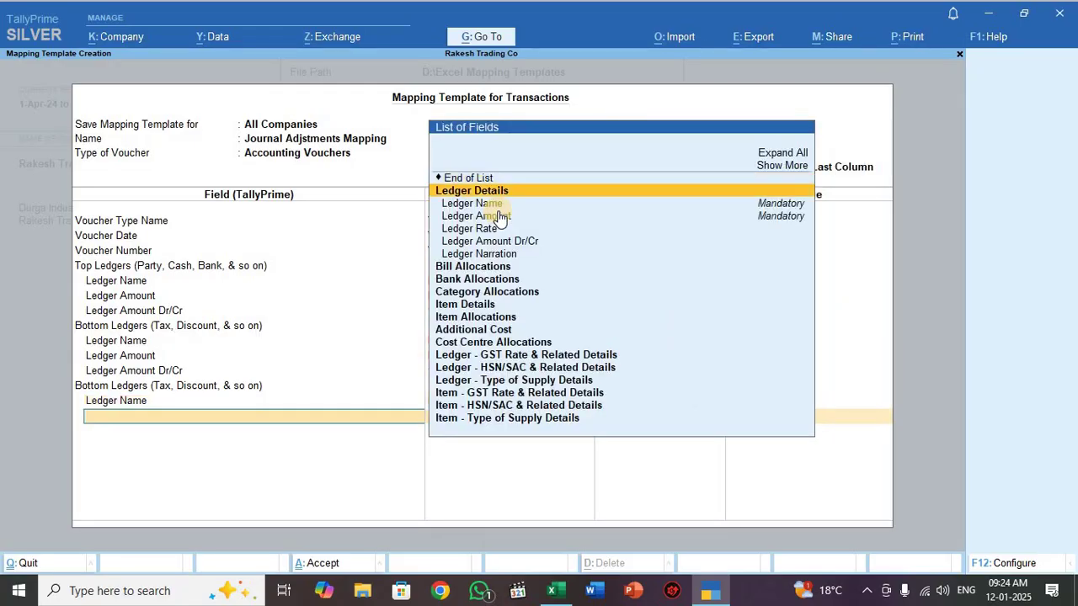
key(Return)
key(Down)
key(Down)
key(Down)
key(Down)
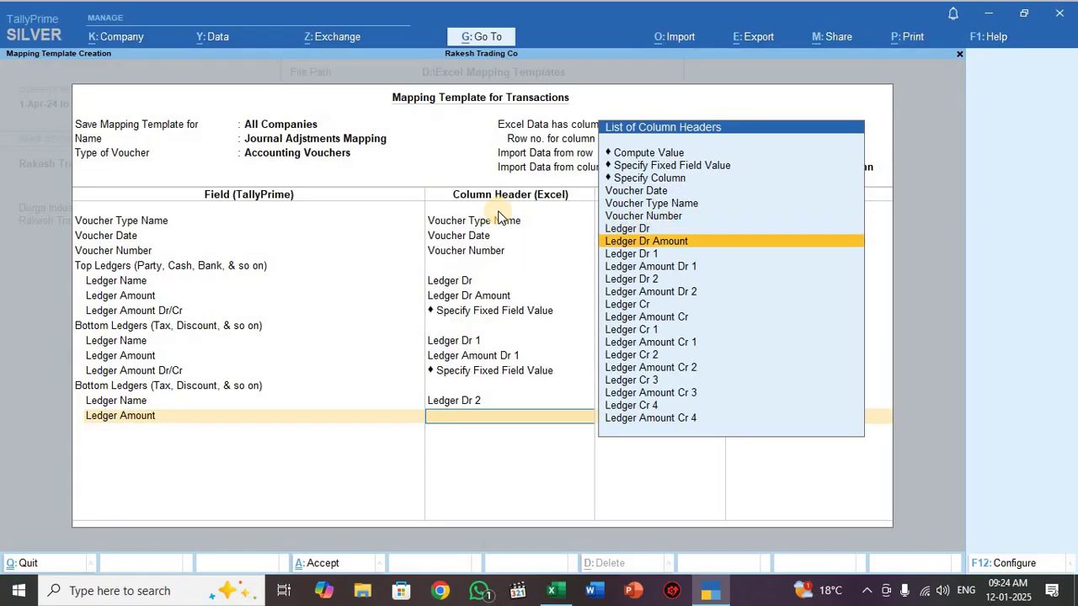
key(Down)
key(Down)
key(Return)
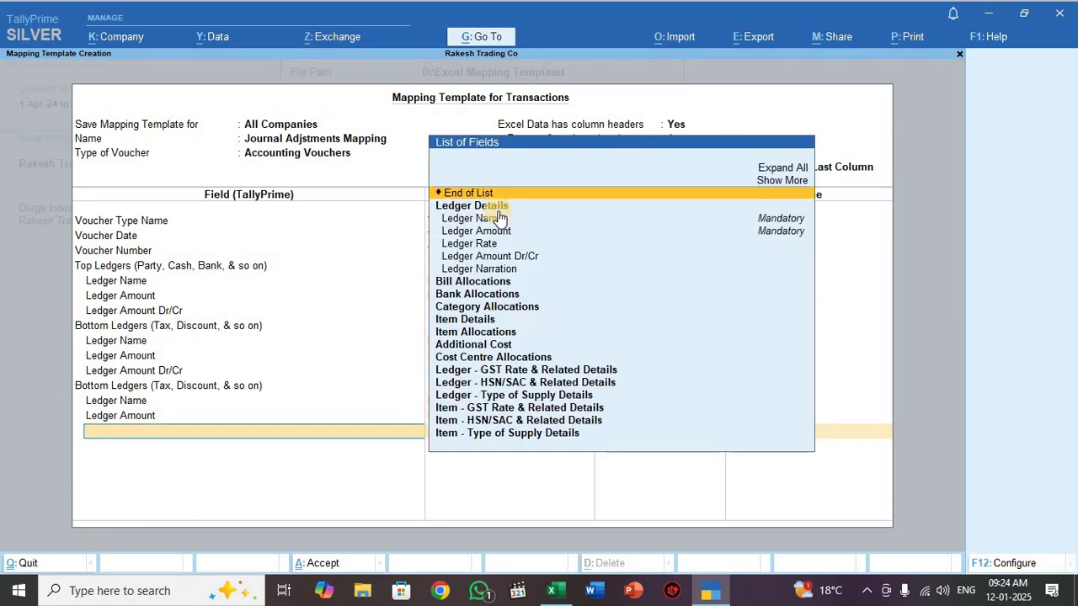
Step: Give the second Bottom Ledgers group's Ledger Amount Dr/Cr field a fixed value of Dr and end that group's field list
key(Down)
key(Down)
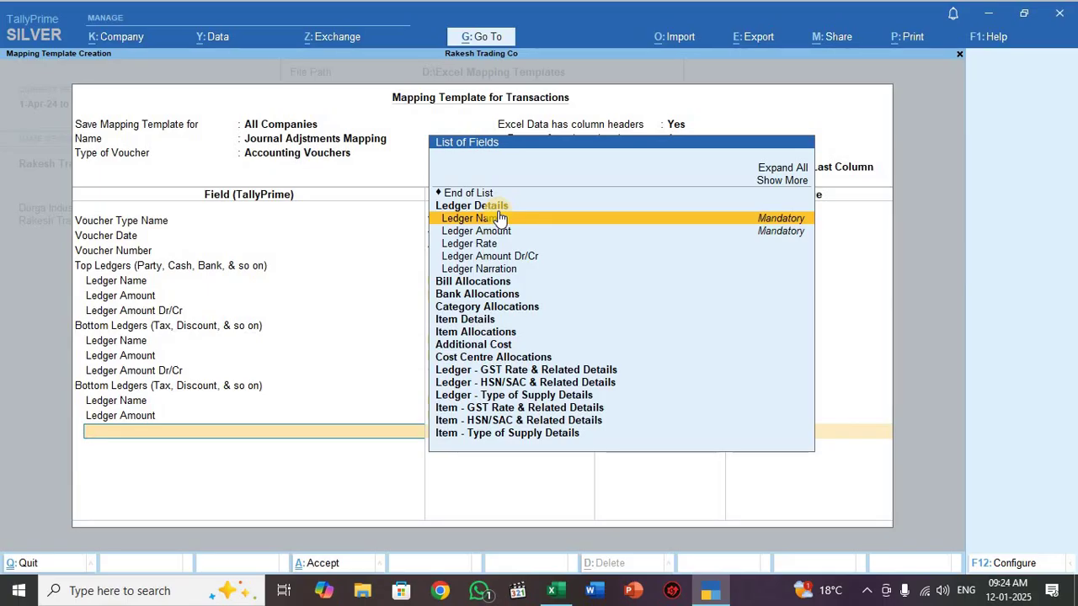
key(Down)
key(Down)
key(Down)
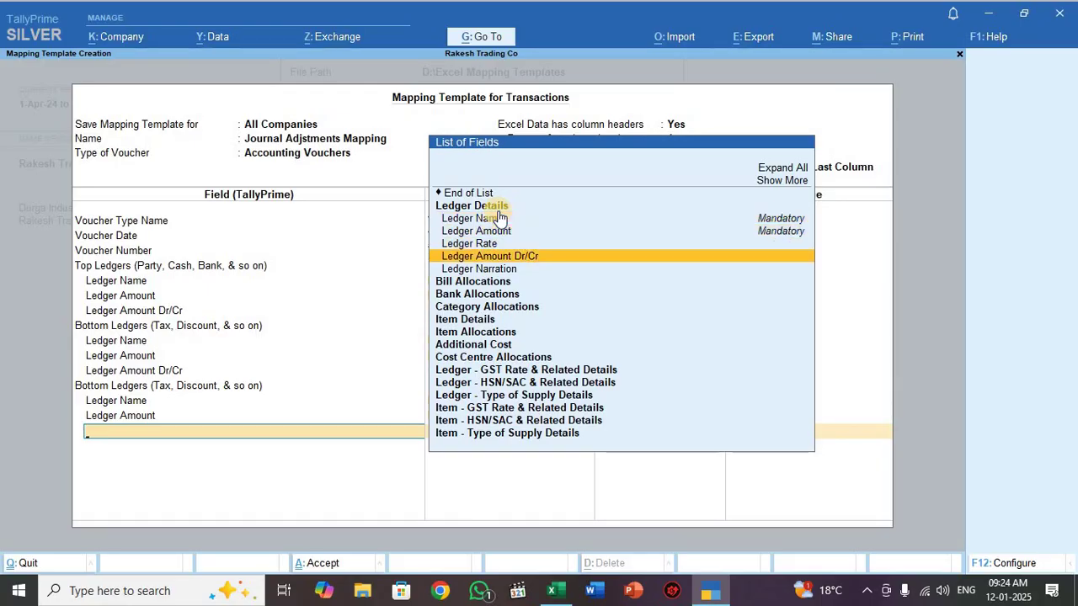
key(Return)
key(Up)
key(Up)
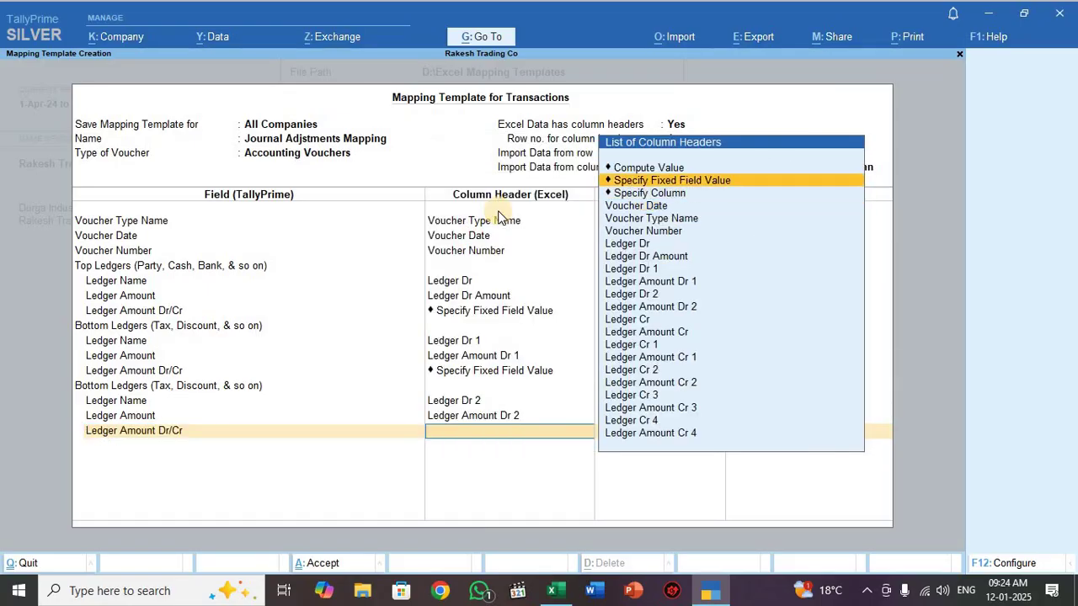
key(Return)
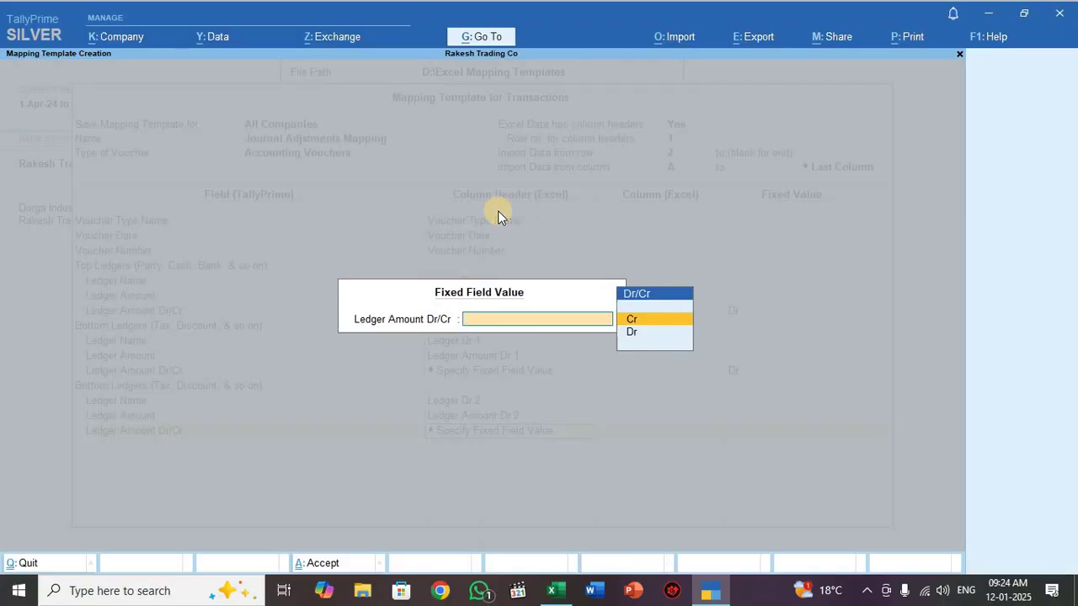
key(Down)
key(Return)
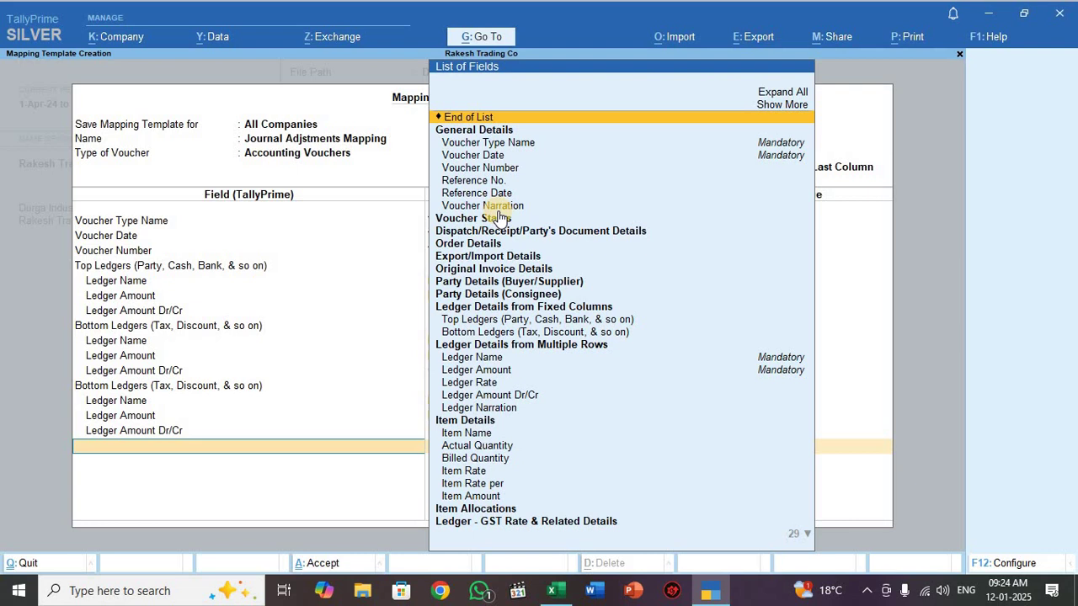
Step: Add a third Bottom Ledgers group and map its Ledger Name to the Ledger Cr column header
text(Bot)
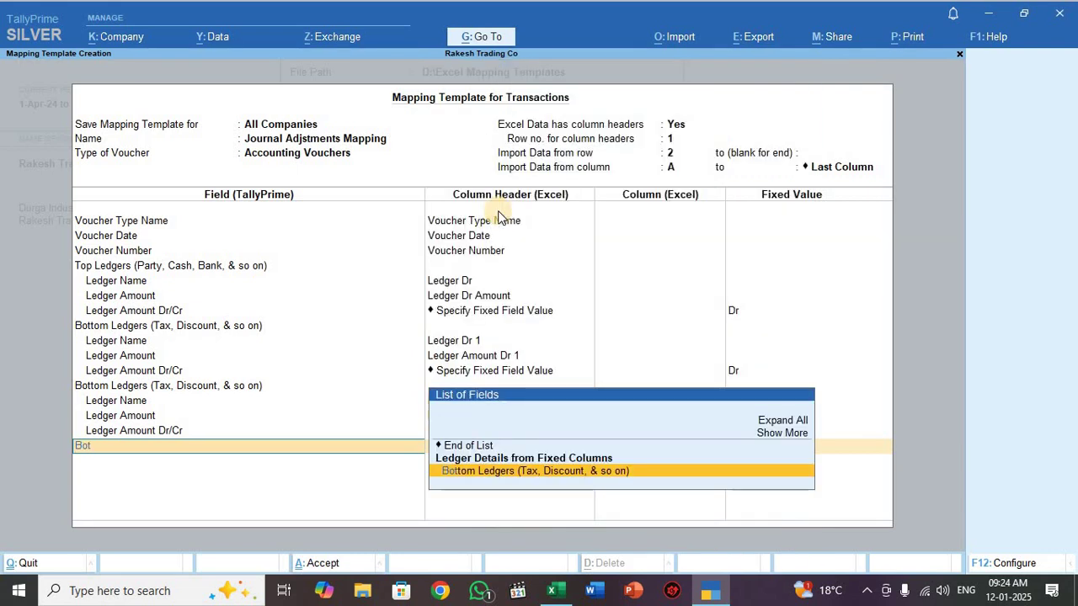
key(Return)
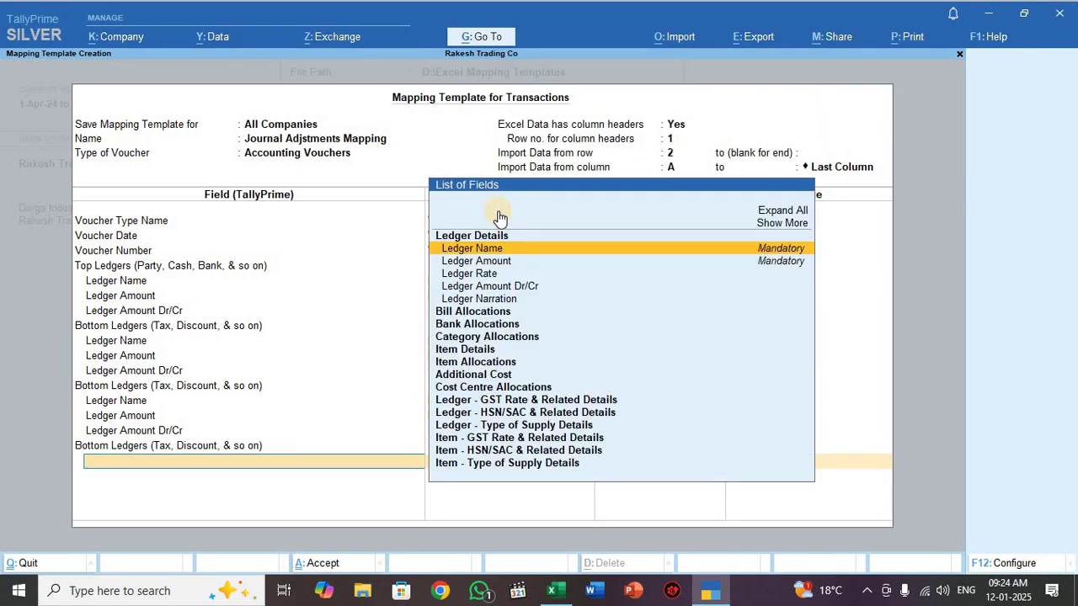
key(Return)
key(Down)
key(Down)
key(Down)
key(Down)
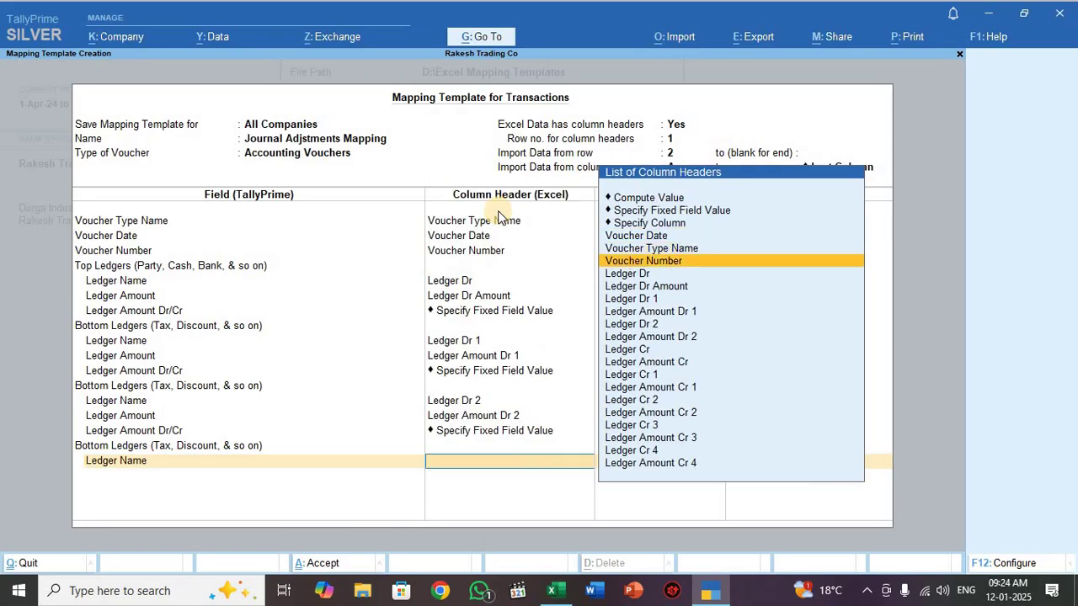
key(Down)
key(Down)
key(Down)
key(Down)
key(Down)
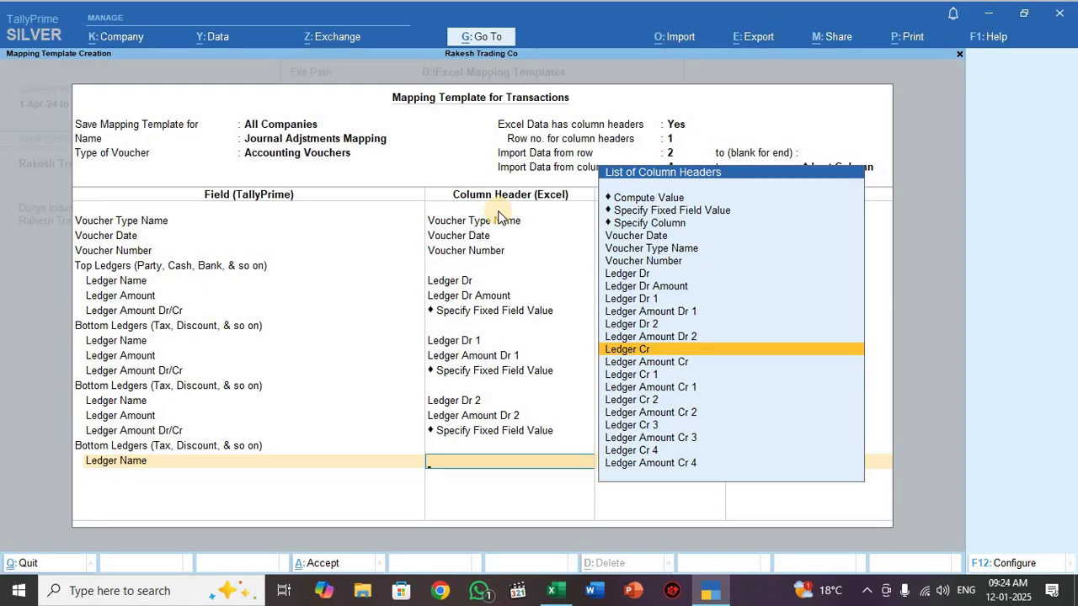
key(Return)
Step: Map the third Bottom Ledgers group's Ledger Amount to the Ledger Amount Cr column header
key(Down)
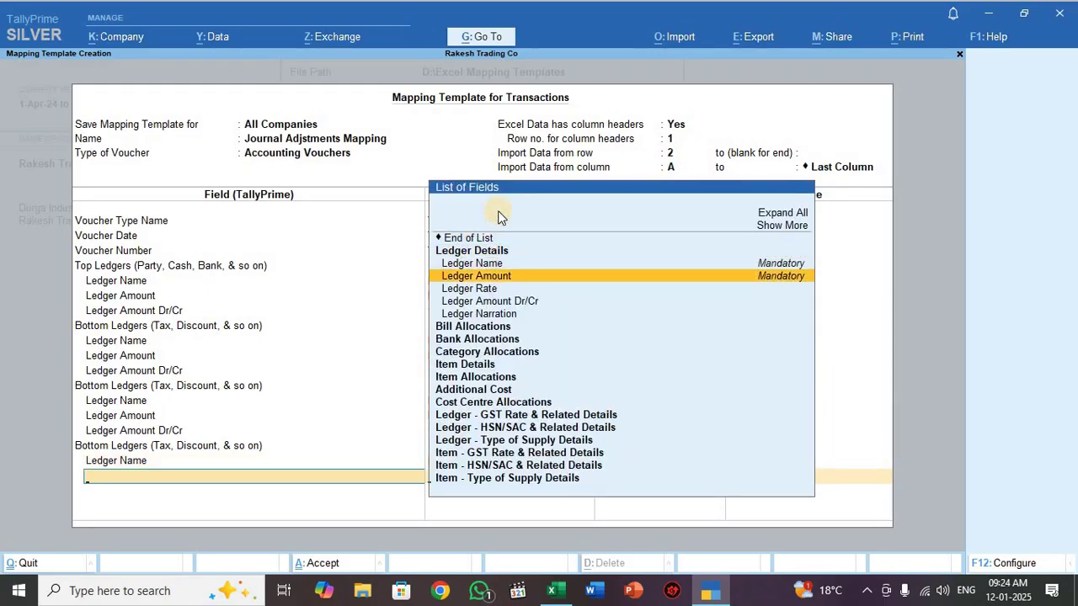
key(Return)
key(Down)
key(Down)
key(Down)
key(Down)
key(Down)
key(Down)
key(Down)
key(Down)
key(Down)
key(Down)
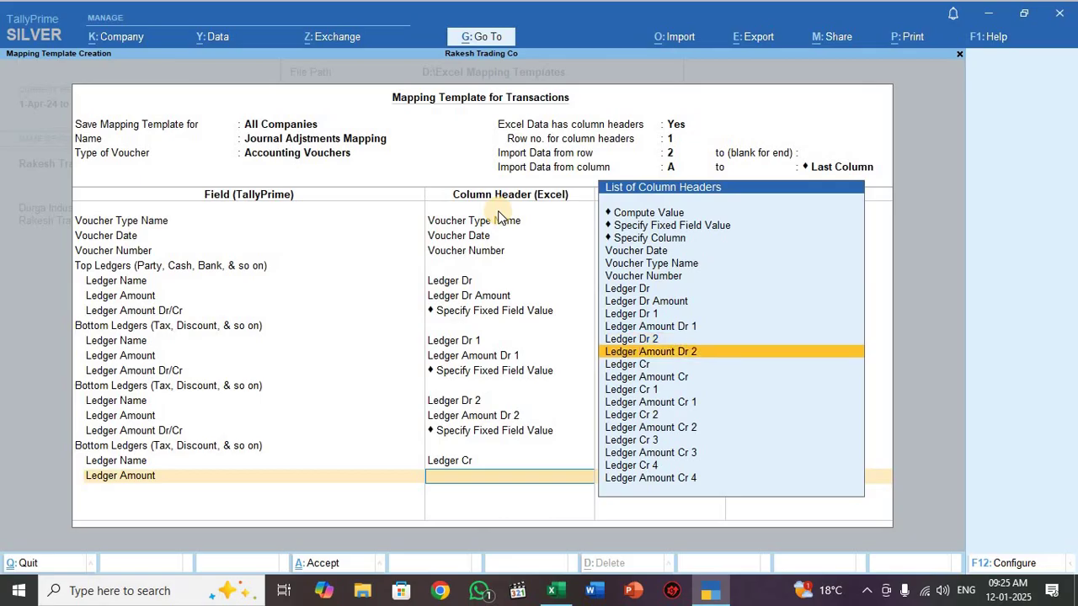
key(Return)
Step: Give the third Bottom Ledgers group's Ledger Amount Dr/Cr field a fixed value of Cr and end that group's field list
key(Down)
key(Down)
key(Down)
key(Down)
key(Down)
key(Return)
key(Up)
key(Up)
key(Return)
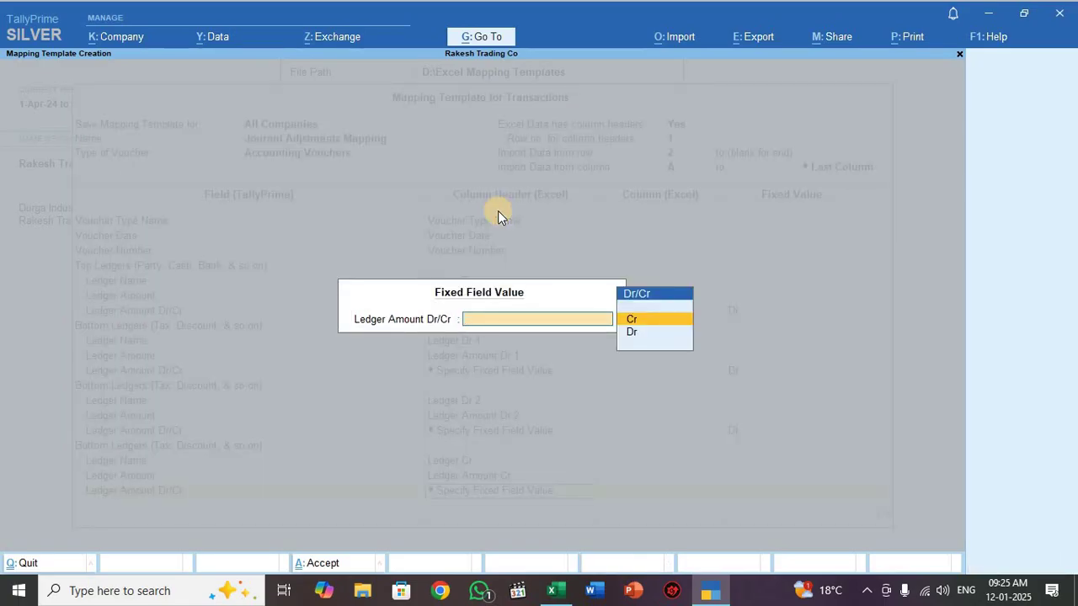
key(Return)
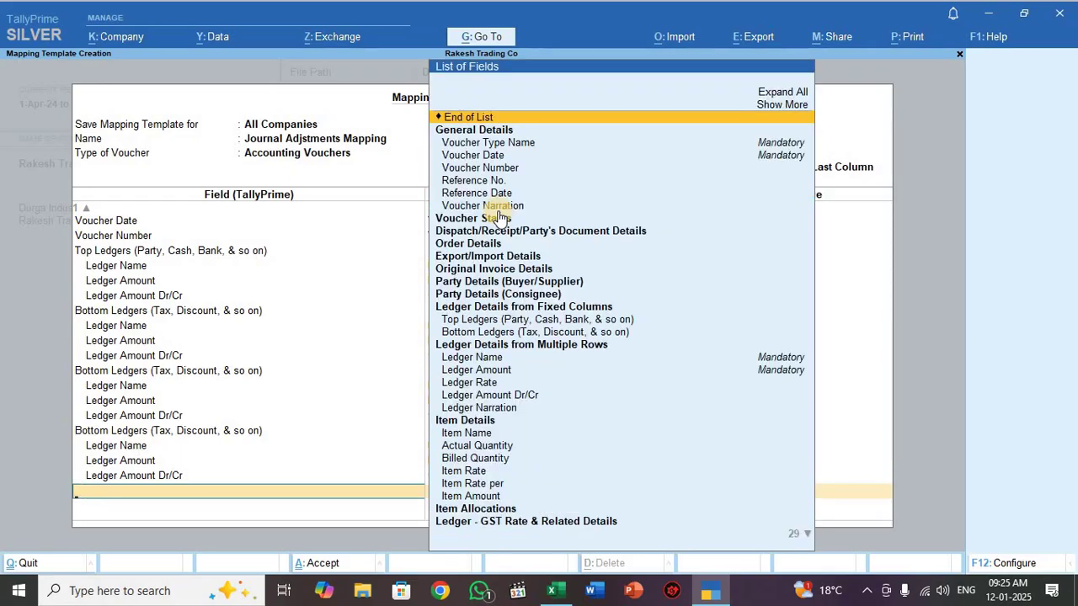
Step: Add a fourth Bottom Ledgers group and map its Ledger Name to the Ledger Cr 1 column header
text(Bot)
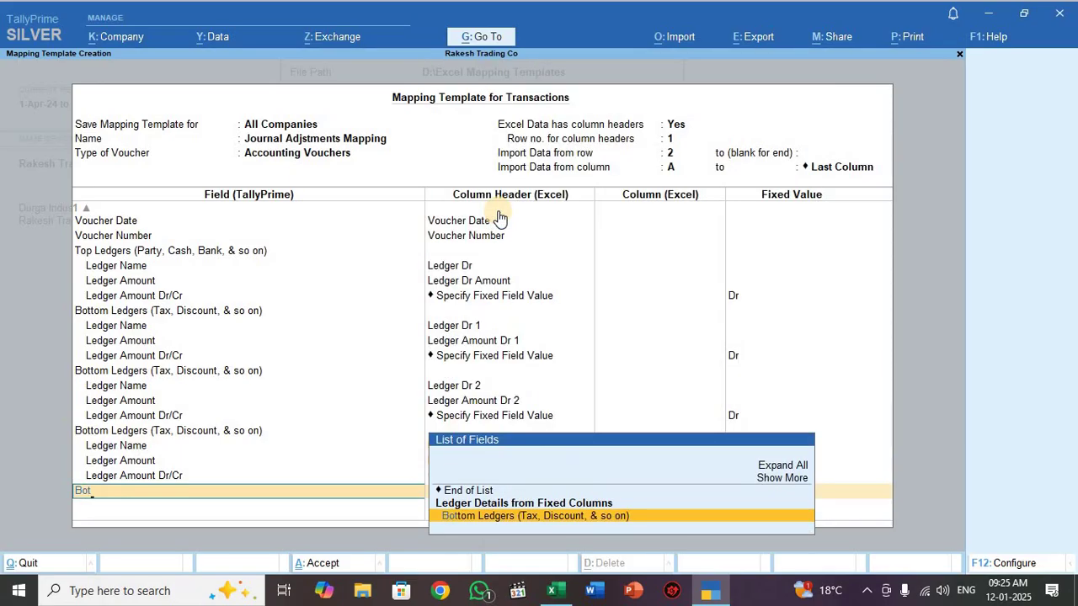
key(Return)
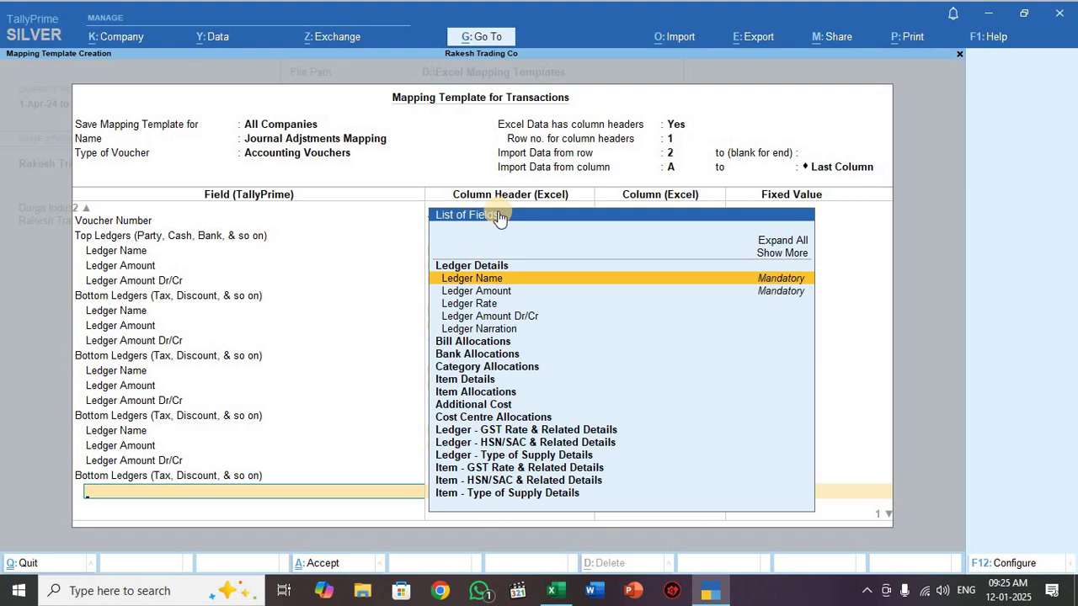
key(Return)
key(Down)
key(Down)
key(Down)
key(Down)
key(Down)
key(Down)
key(Down)
key(Down)
key(Down)
key(Down)
key(Down)
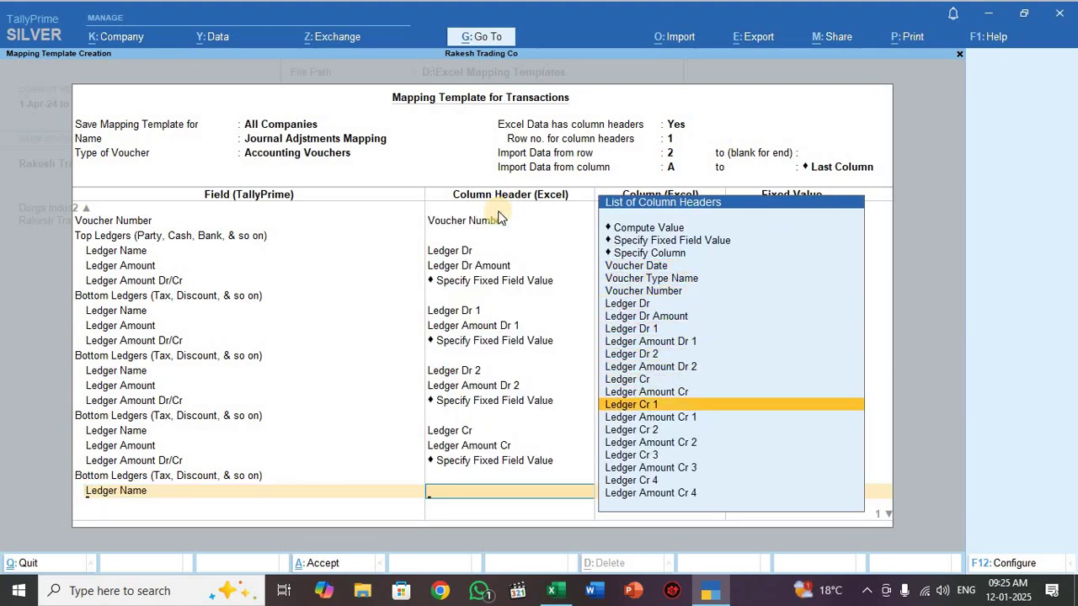
key(Return)
Step: Map the fourth Bottom Ledgers group's Ledger Amount to the Ledger Amount Cr 1 column header
key(Down)
key(Down)
key(Down)
key(Return)
key(Down)
key(Down)
key(Down)
key(Down)
key(Down)
key(Down)
key(Down)
key(Down)
key(Down)
key(Down)
key(Down)
key(Down)
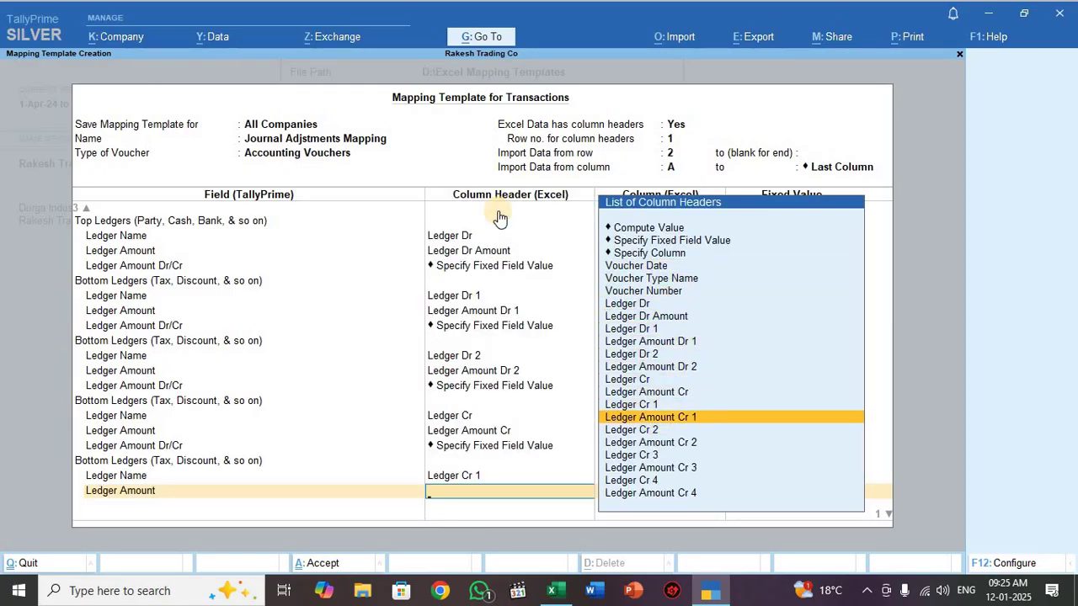
key(Return)
Step: Give the fourth Bottom Ledgers group's Ledger Amount Dr/Cr field a fixed value of Cr
key(Down)
key(Down)
key(Down)
key(Down)
key(Down)
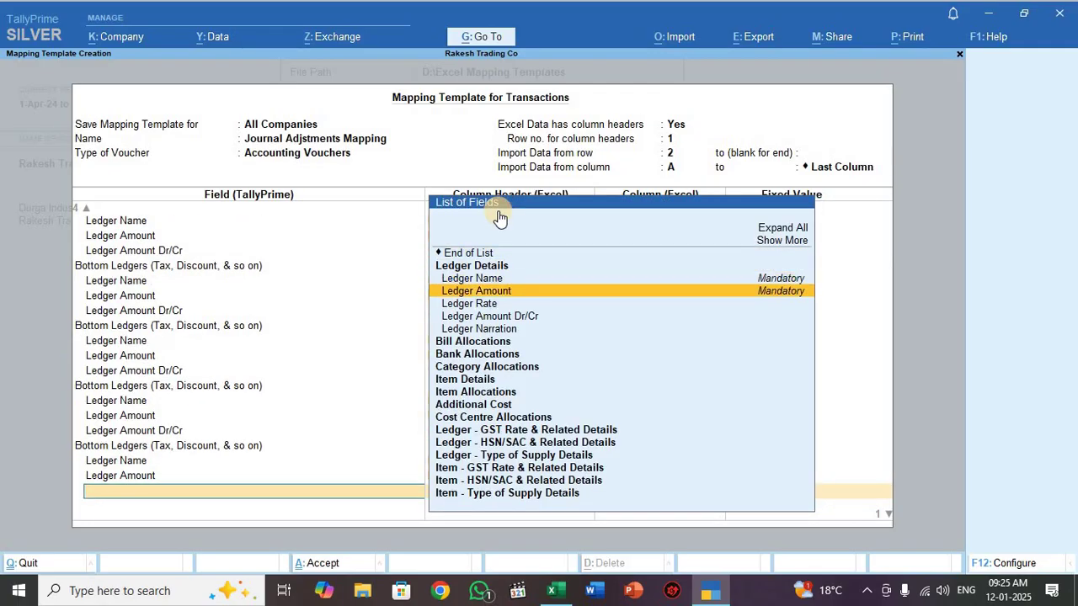
key(Return)
key(Up)
key(Up)
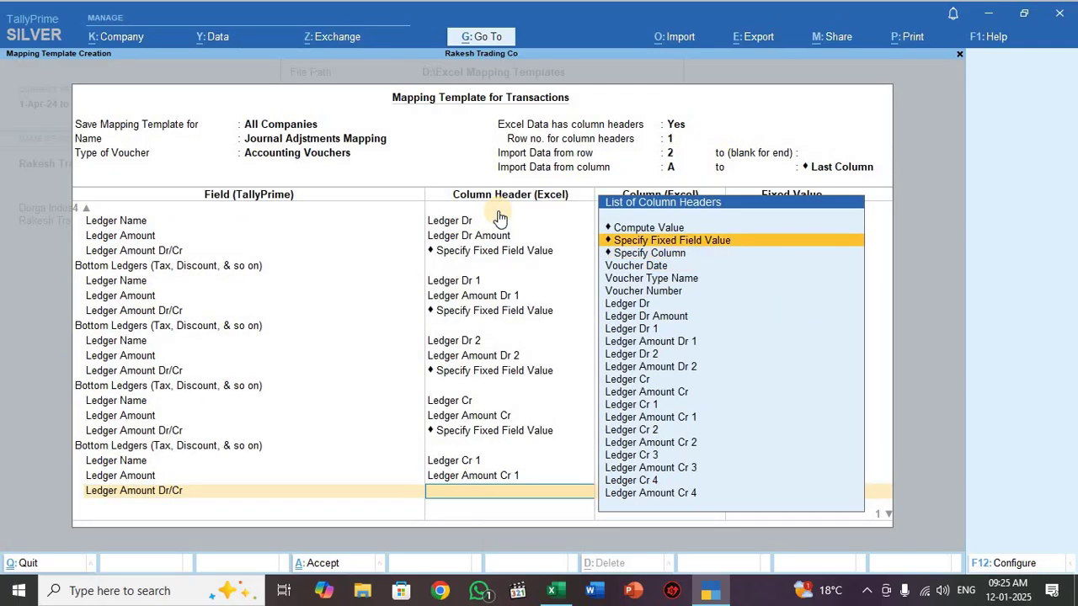
key(Return)
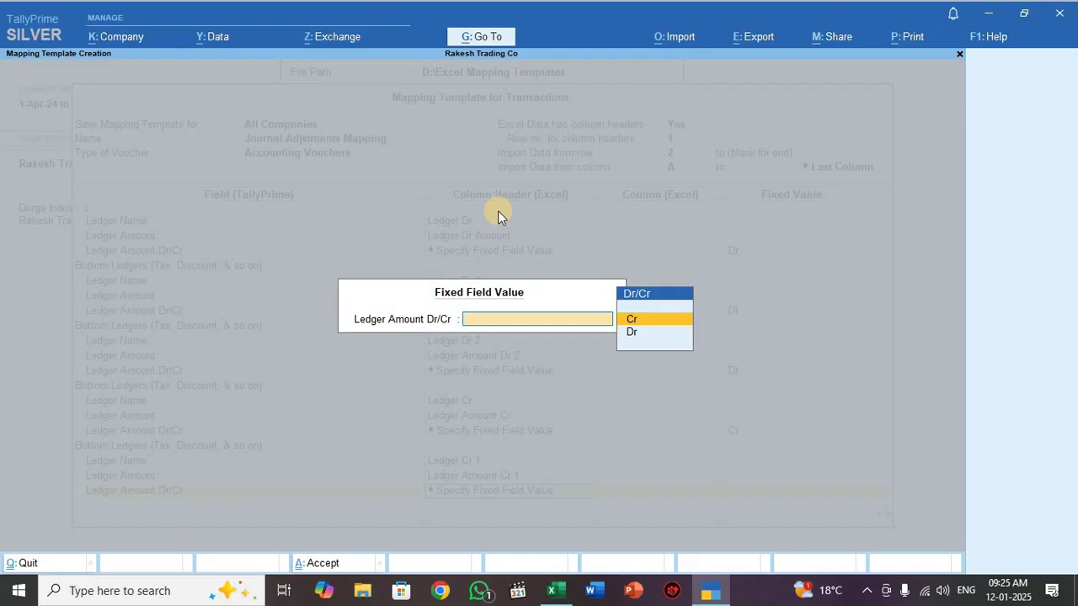
key(Return)
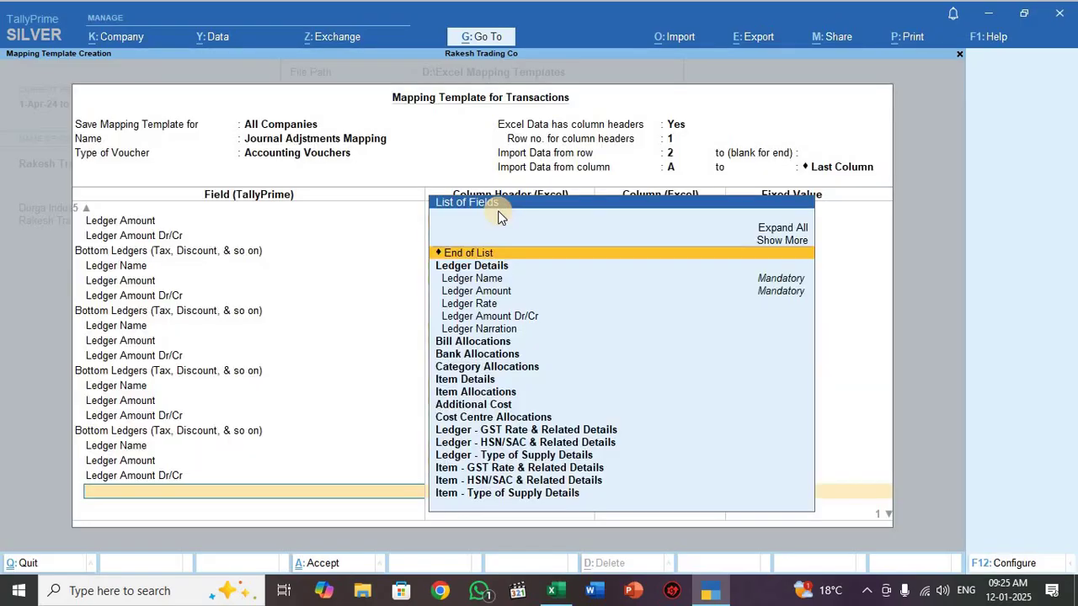
Step: Add a fifth Bottom Ledgers group and map its Ledger Name to the Ledger Cr 2 column header
text(bot)
key(Return)
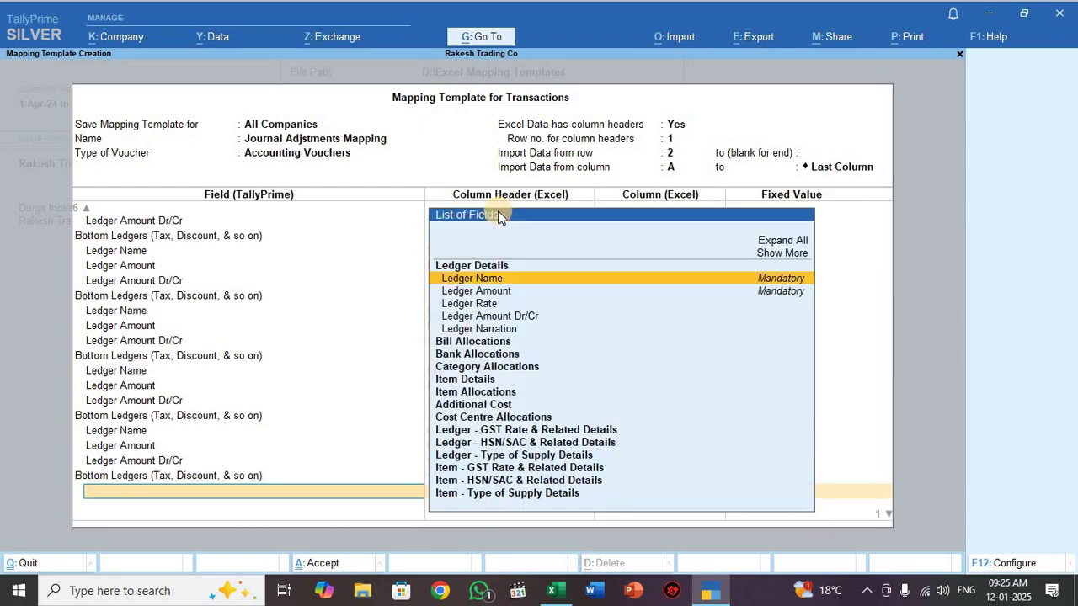
key(Return)
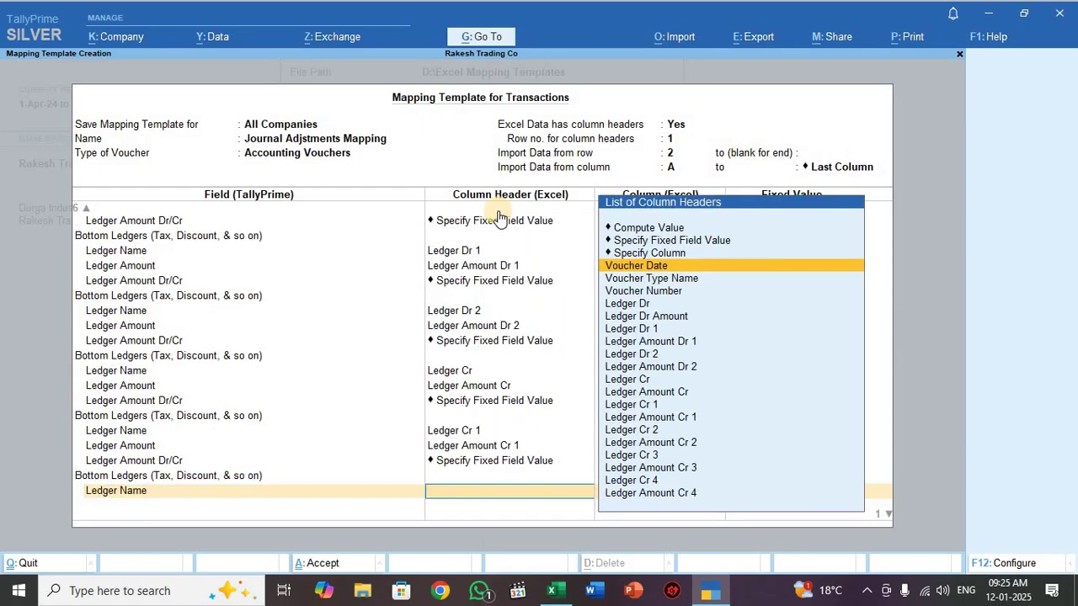
key(Down)
key(Down)
key(Down)
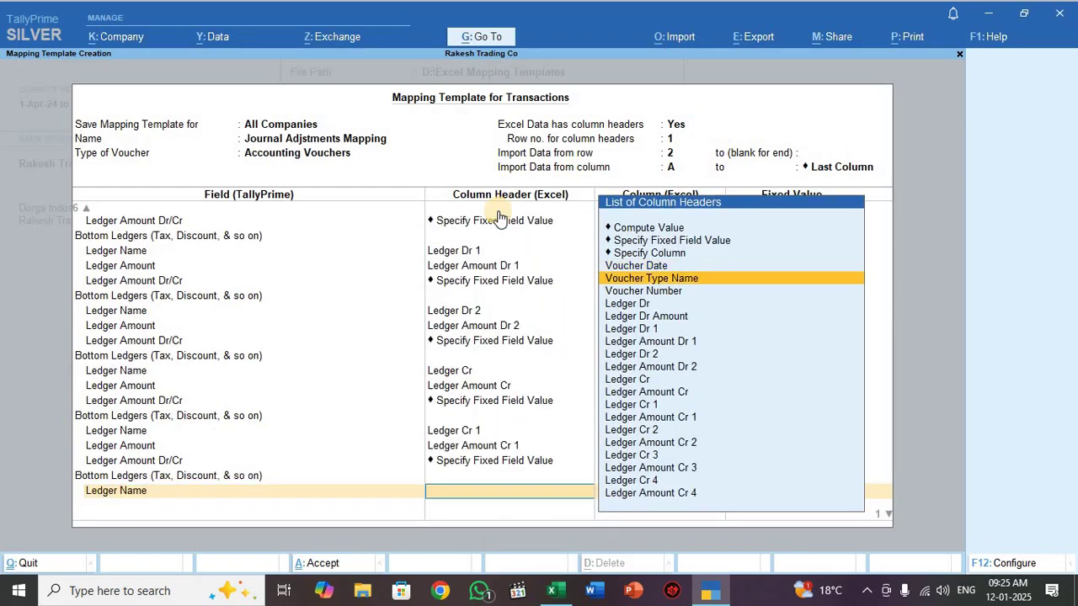
key(Down)
key(Down)
key(Down)
key(Down)
key(Down)
key(Down)
key(Down)
key(Down)
key(Down)
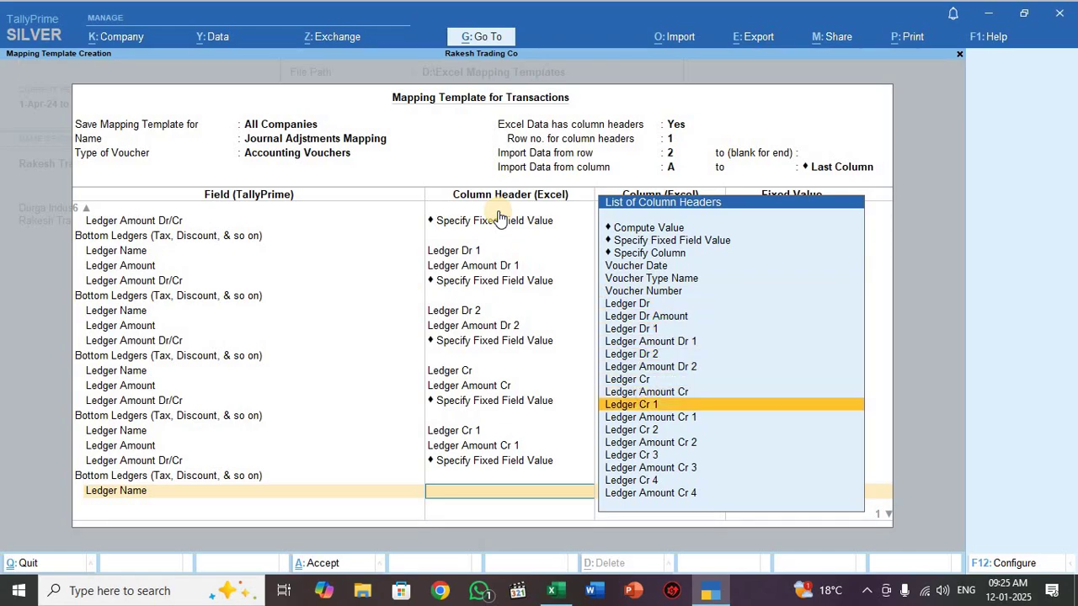
key(Down)
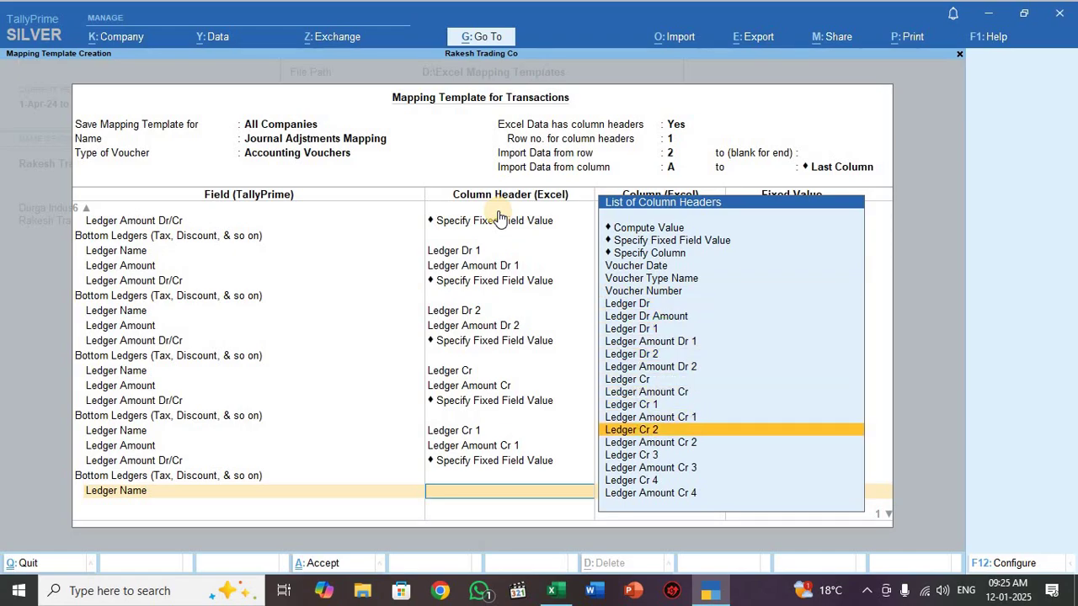
key(Down)
key(Down)
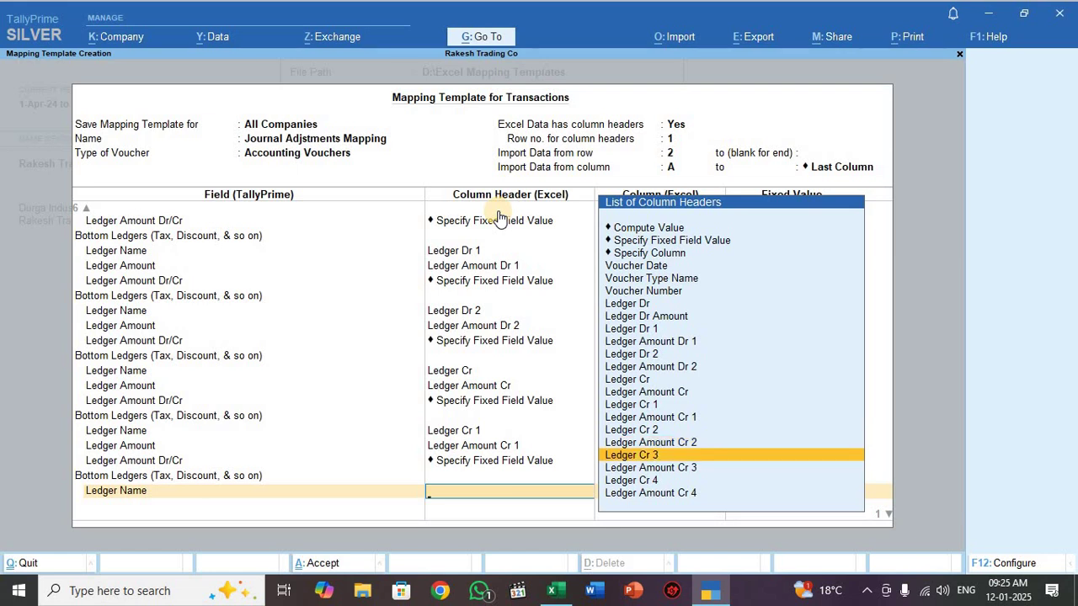
key(Up)
key(Up)
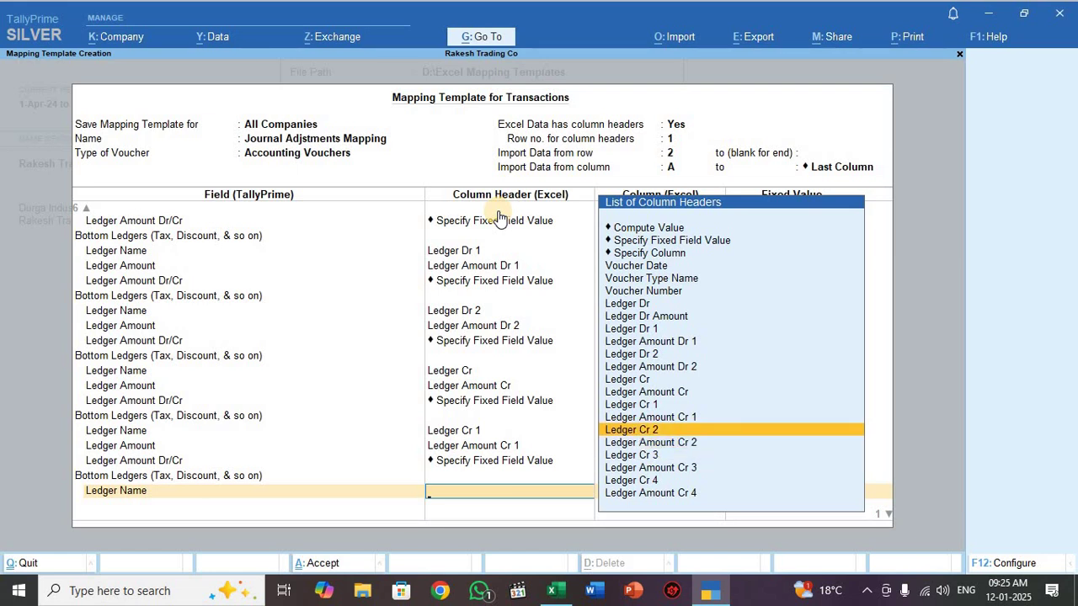
key(Return)
Step: Map the fifth Bottom Ledgers group's Ledger Amount to the Ledger Amount Cr 2 column header
key(Down)
key(Down)
key(Down)
key(Return)
key(Down)
key(Down)
key(Down)
key(Down)
key(Down)
key(Down)
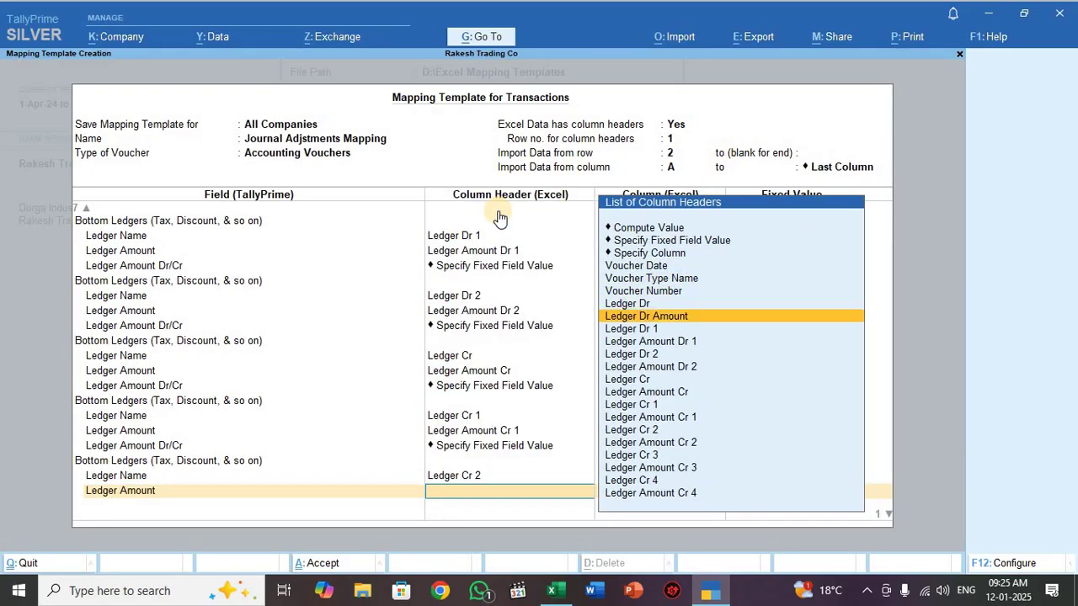
key(Down)
key(Down)
key(Down)
key(Down)
key(Down)
key(Down)
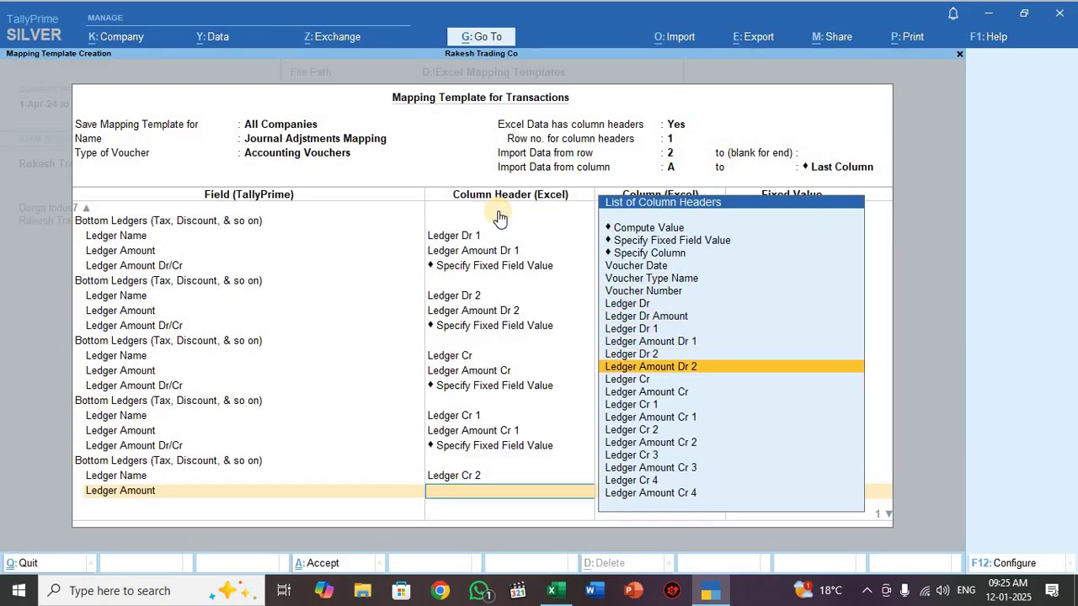
key(Down)
key(Down)
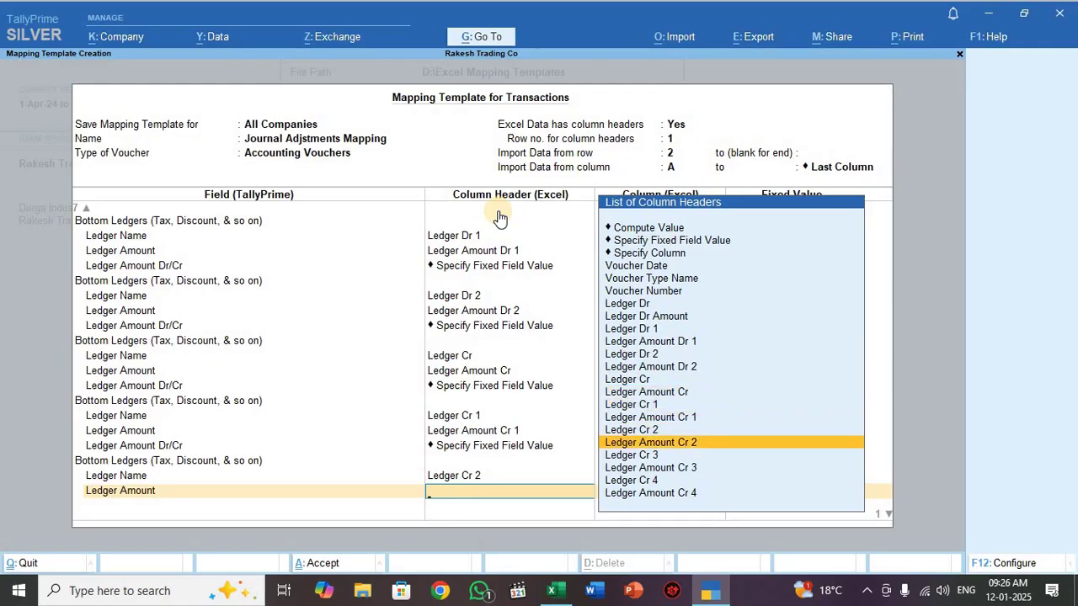
key(Return)
Step: Give the fifth Bottom Ledgers group's Ledger Amount Dr/Cr field a fixed value of Cr
key(Down)
key(Down)
key(Down)
key(Down)
key(Down)
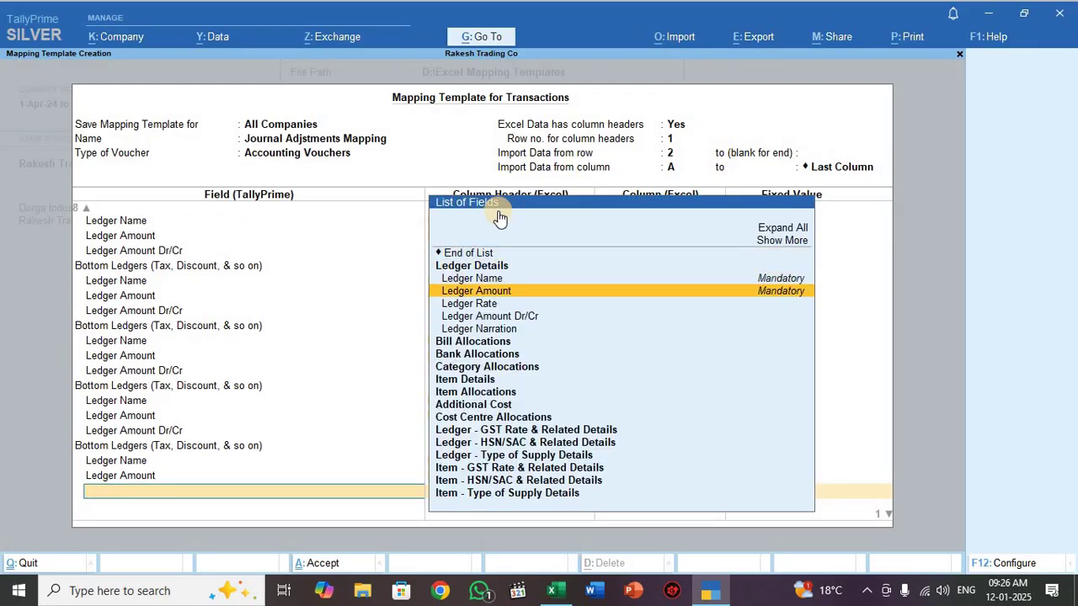
key(Return)
key(Up)
key(Up)
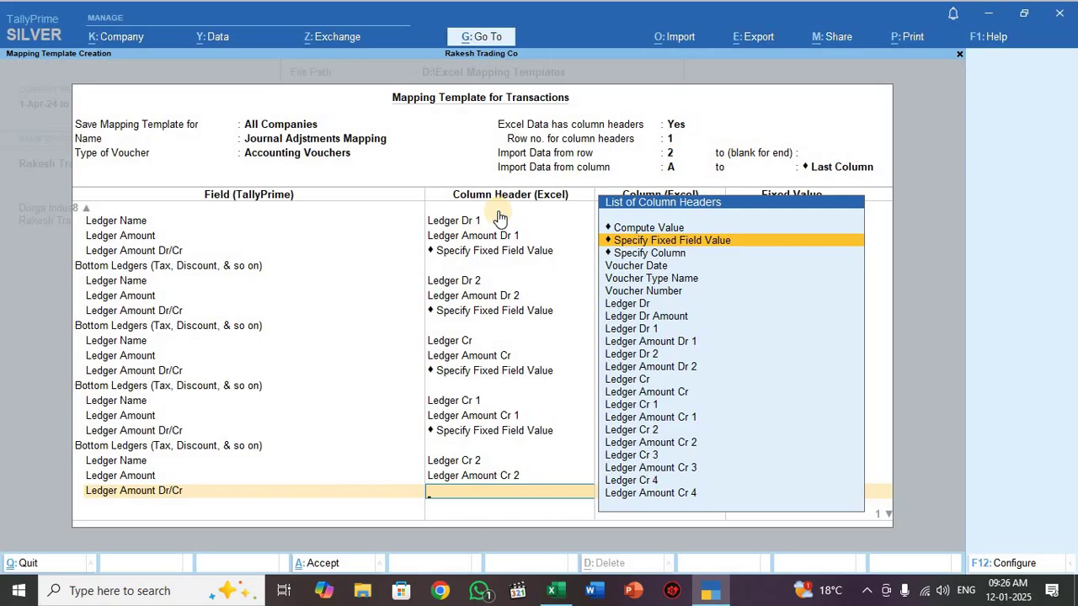
key(Return)
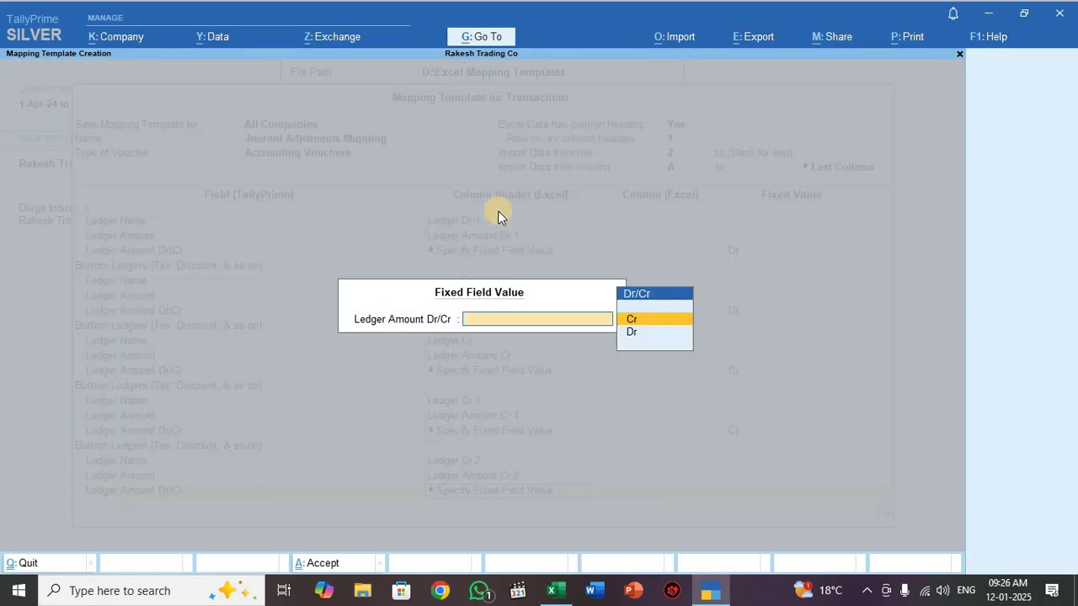
key(Return)
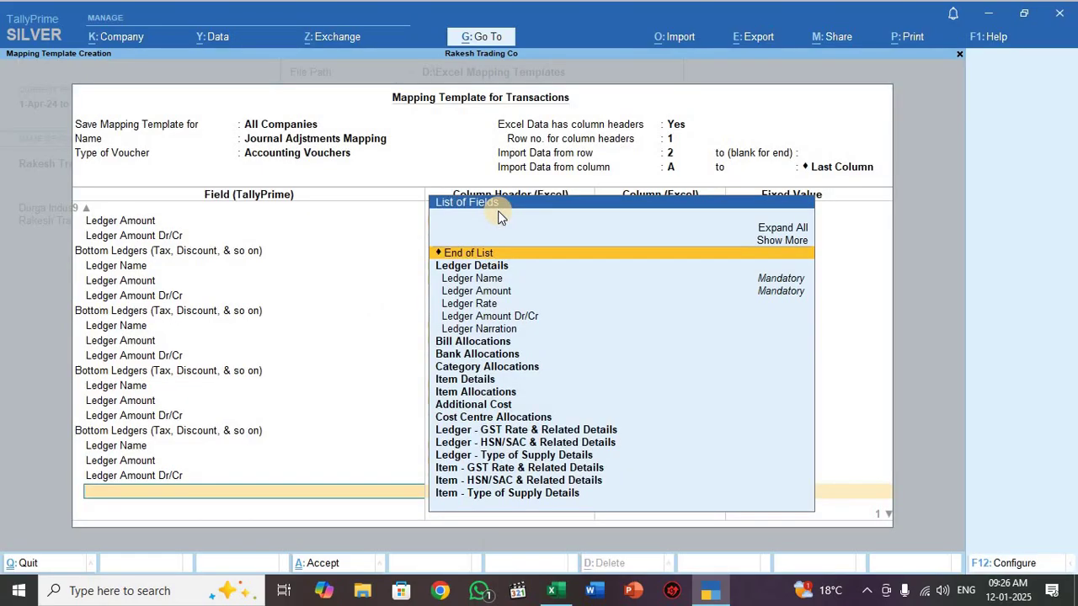
Step: Add a sixth Bottom Ledgers group and map its Ledger Name to the Ledger Cr 3 column header
text(Bot)
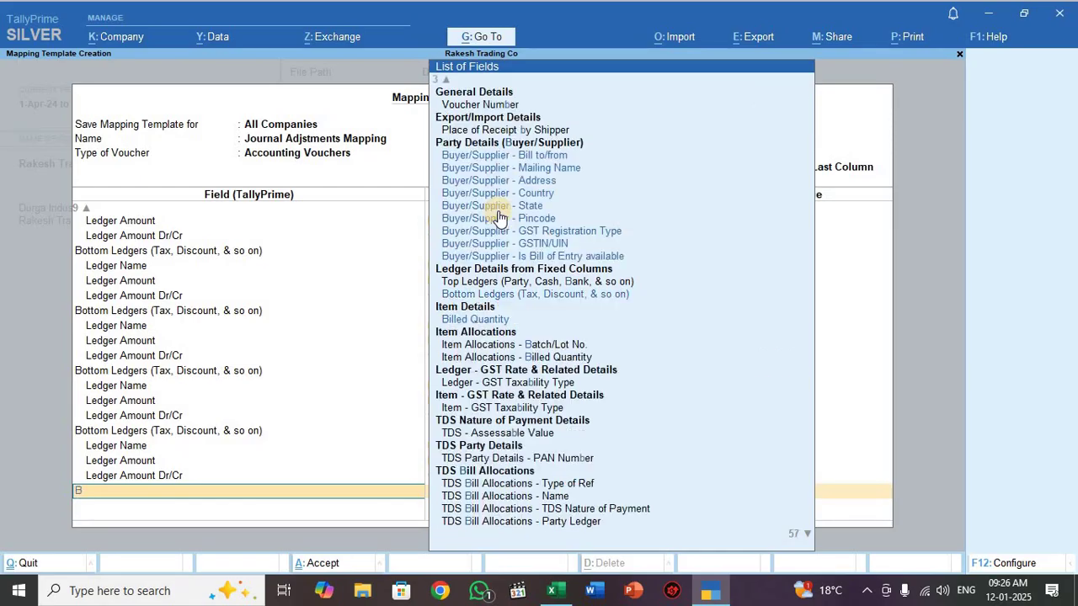
key(Return)
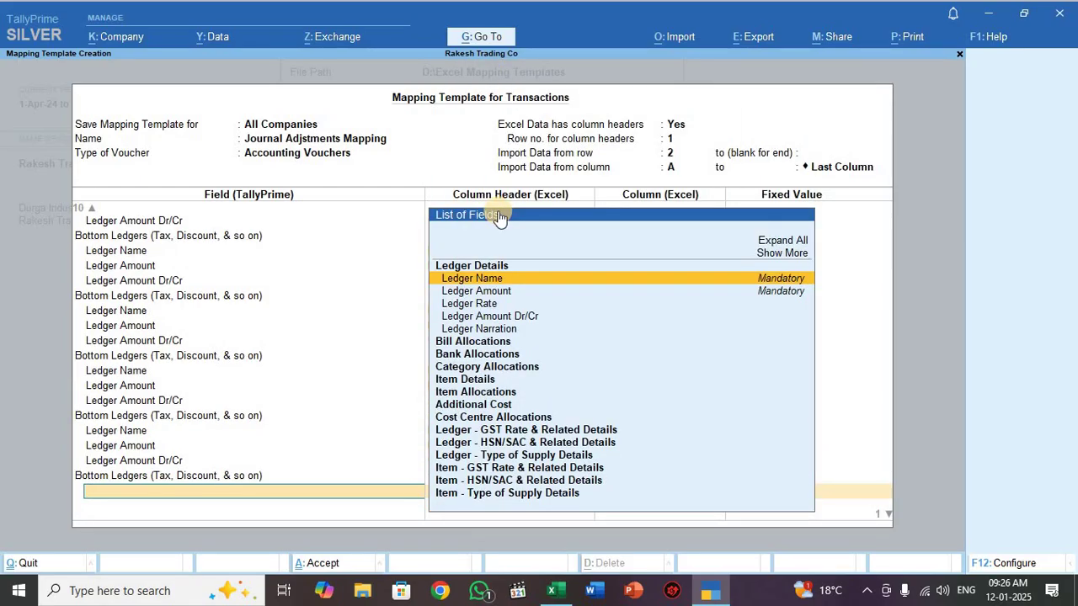
key(Return)
key(Down)
key(Down)
key(Down)
key(Down)
key(Down)
key(Down)
key(Down)
key(Down)
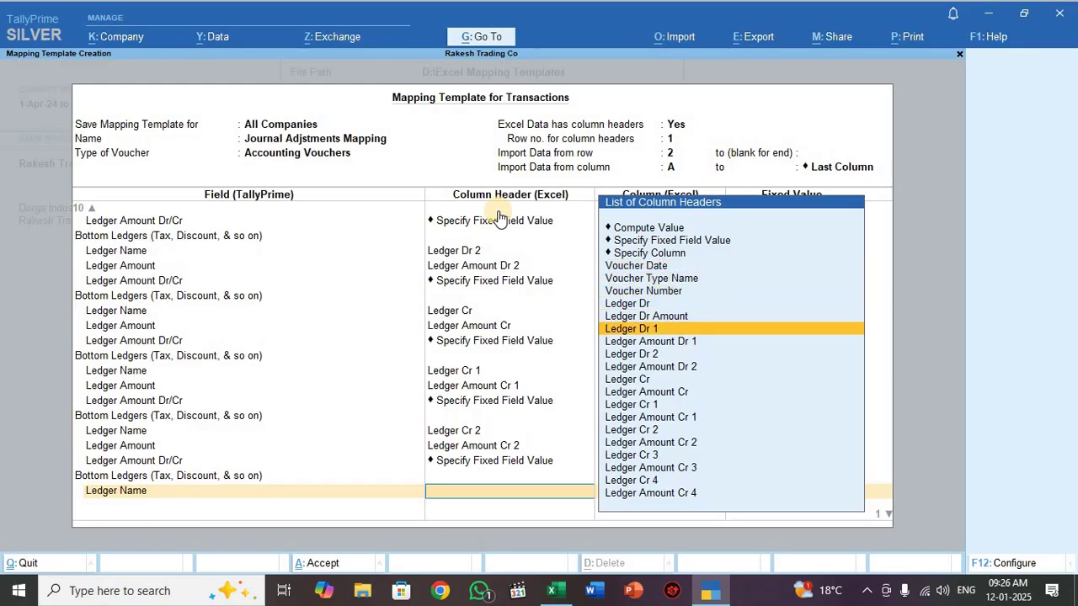
key(Down)
key(Down)
key(Down)
key(Down)
key(Down)
key(Down)
key(Down)
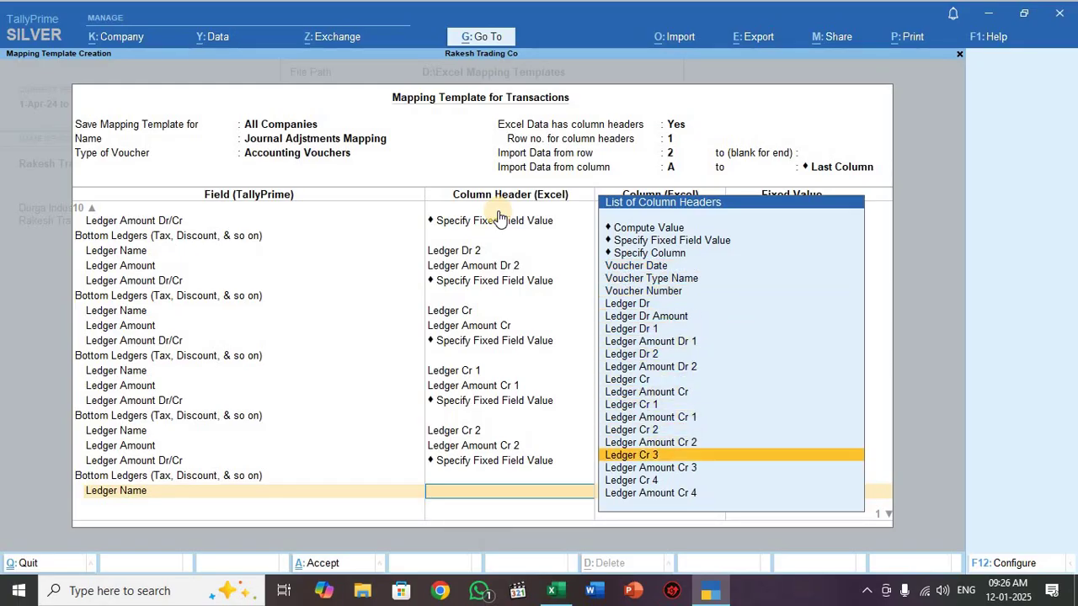
key(Return)
Step: Map the sixth Bottom Ledgers group's Ledger Amount to the Ledger Amount Cr 3 column header
key(Down)
key(Return)
key(Down)
key(Down)
key(Down)
key(Down)
key(Down)
key(Down)
key(Down)
key(Down)
key(Down)
key(Down)
key(Down)
key(Down)
key(Down)
key(Down)
key(Down)
key(Down)
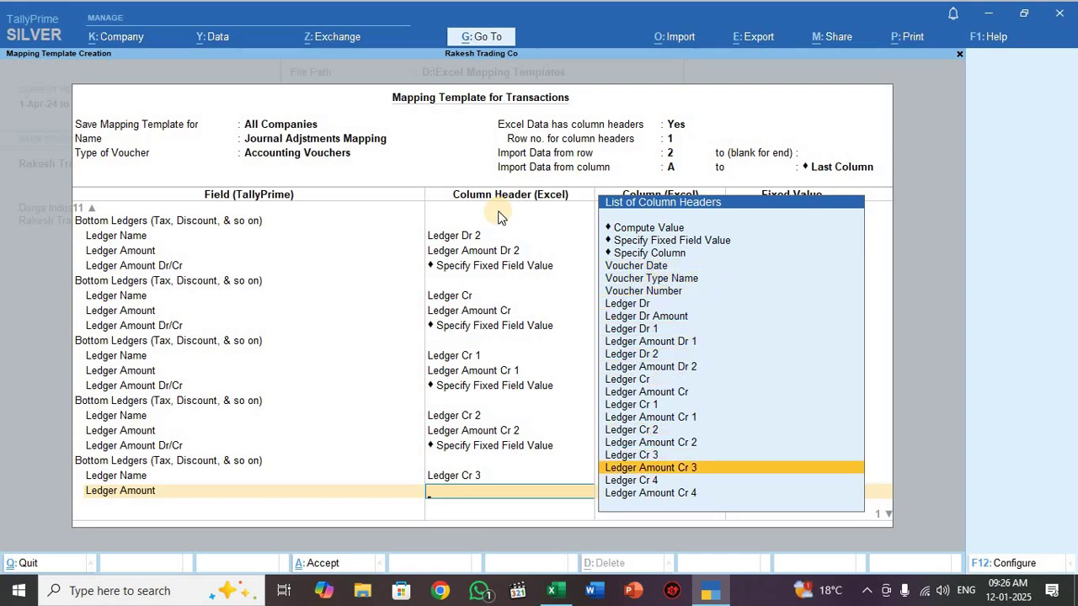
key(Return)
Step: Give the sixth Bottom Ledgers group's Ledger Amount Dr/Cr field a fixed value of Cr
key(Down)
key(Down)
key(Down)
key(Down)
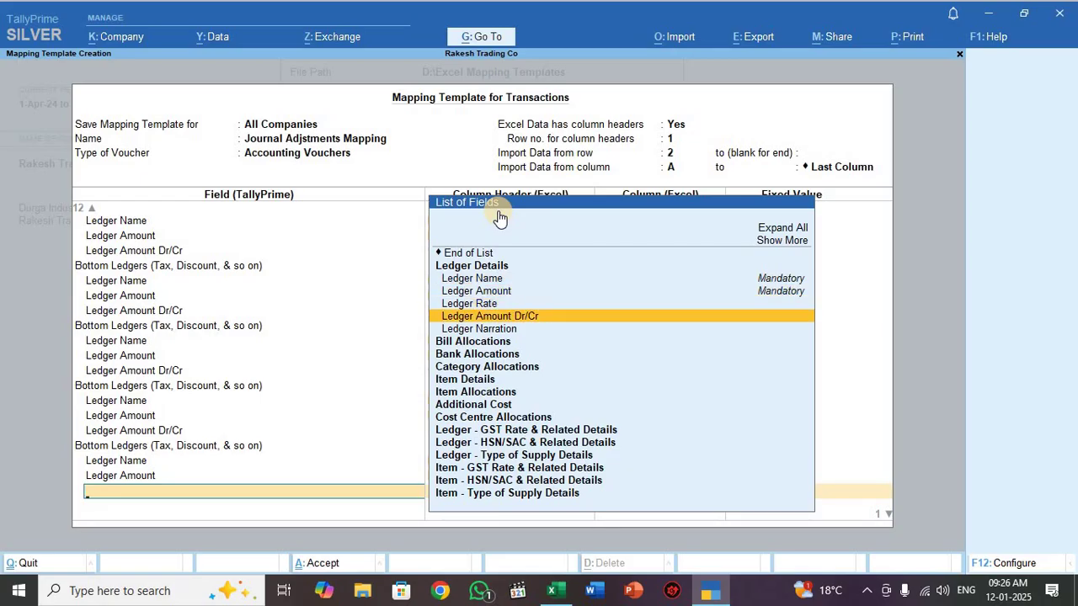
key(Return)
key(Up)
key(Up)
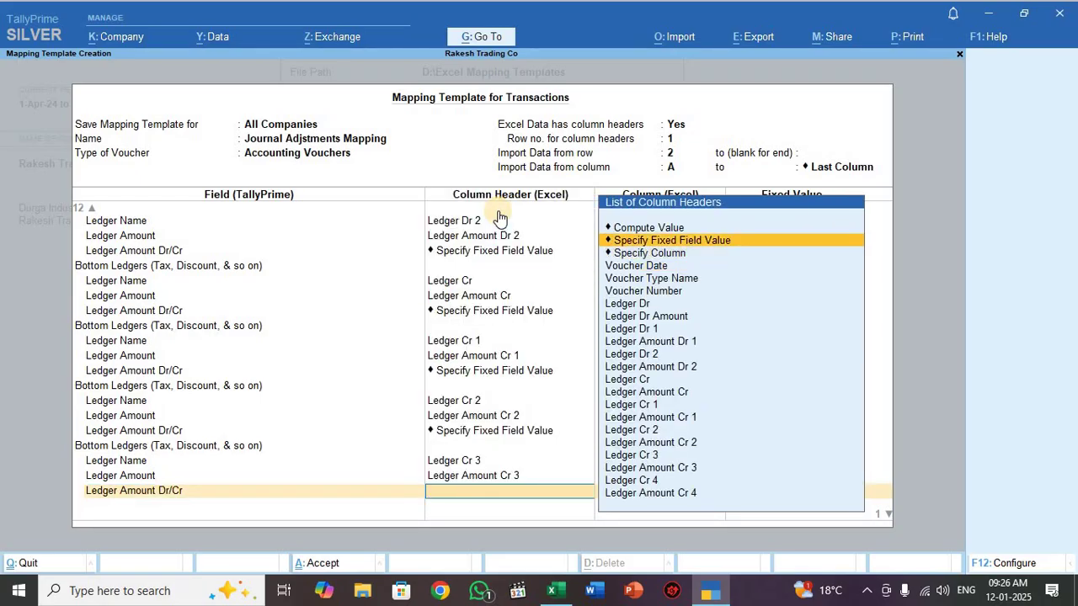
key(Return)
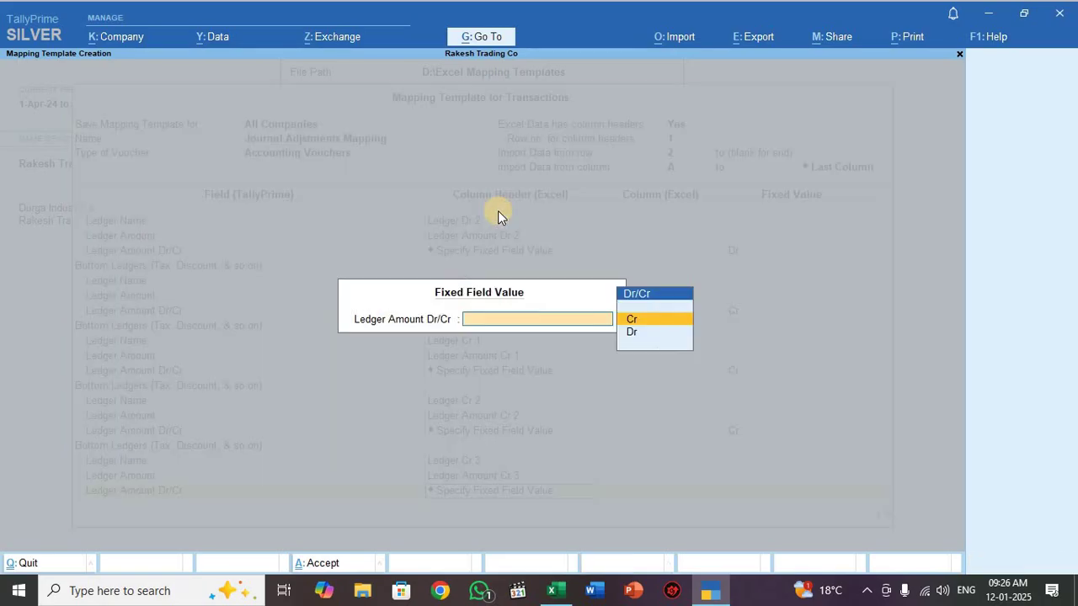
key(Return)
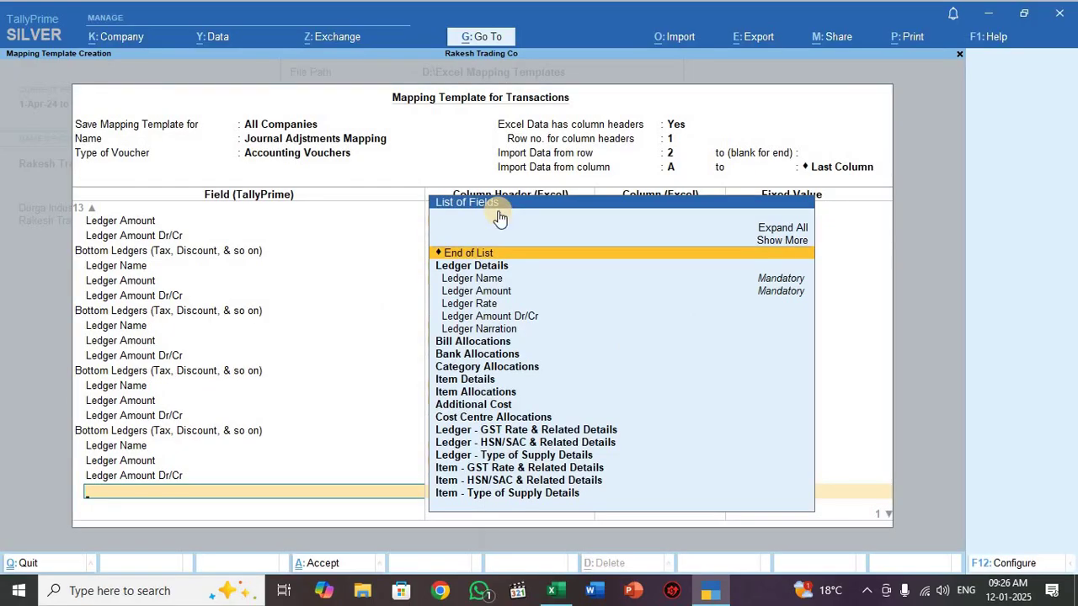
Step: Add a seventh Bottom Ledgers group and map its Ledger Name to the Ledger Cr 4 column header
text(Bo)
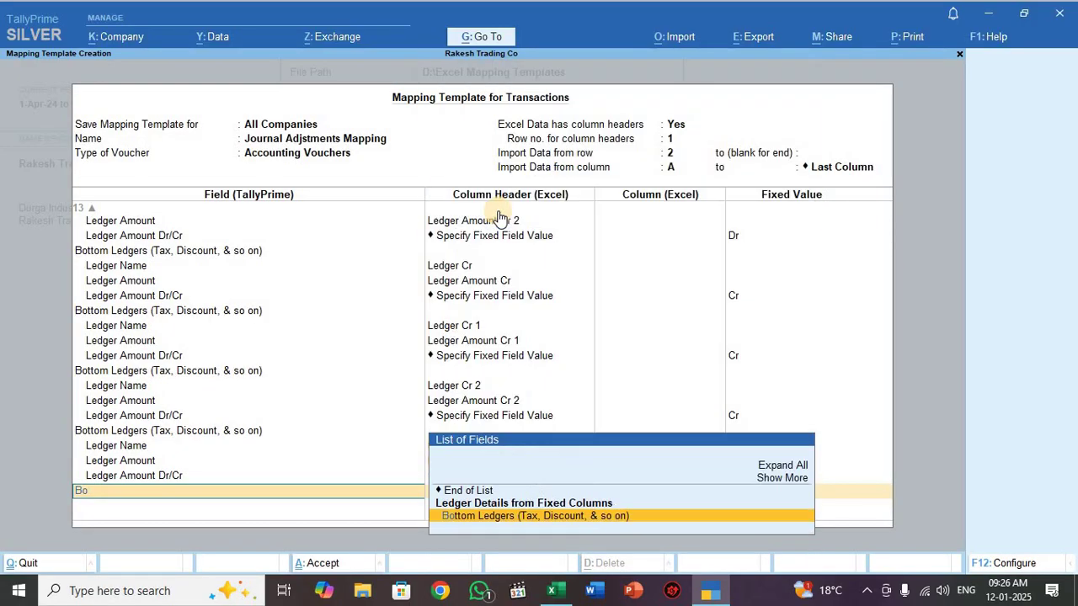
text(t)
key(Return)
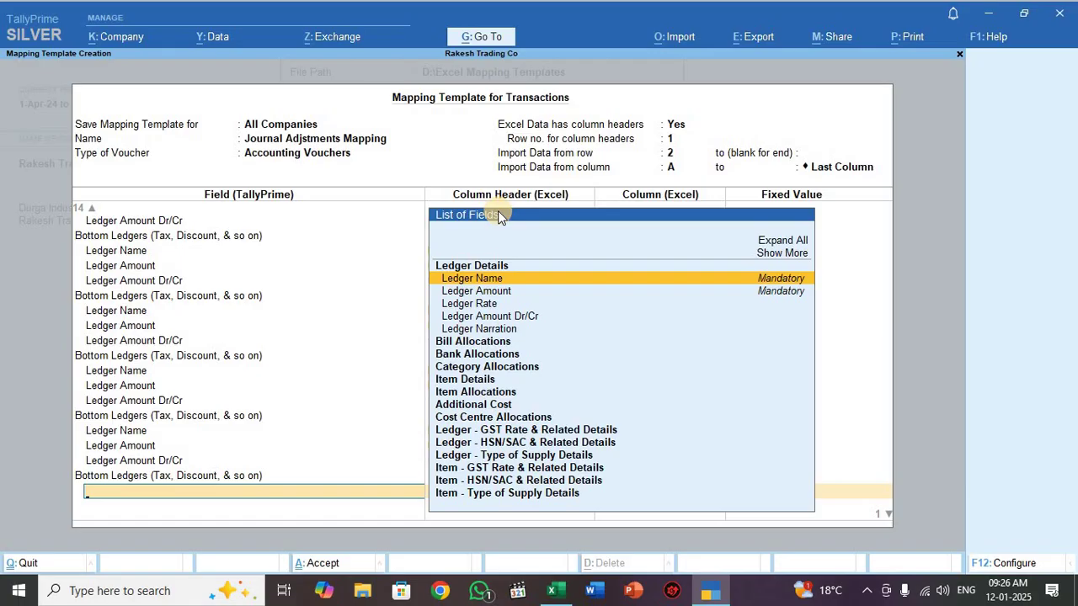
key(Return)
key(Down)
key(Down)
key(Down)
key(Down)
key(Down)
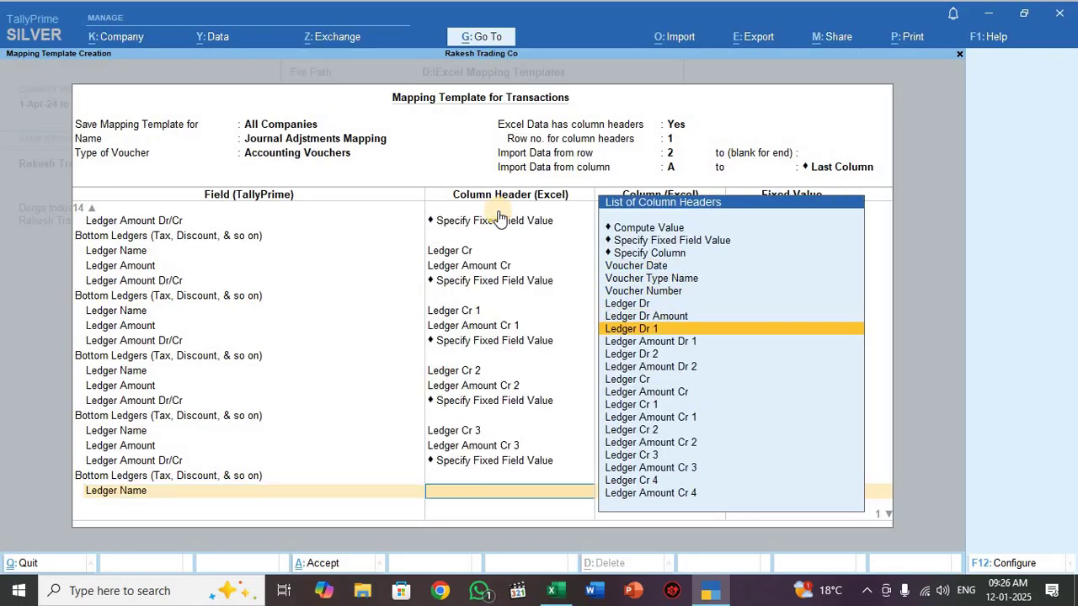
key(Down)
key(Down)
key(Down)
key(Down)
key(Down)
key(Down)
key(Down)
key(Down)
key(Down)
key(Down)
key(Down)
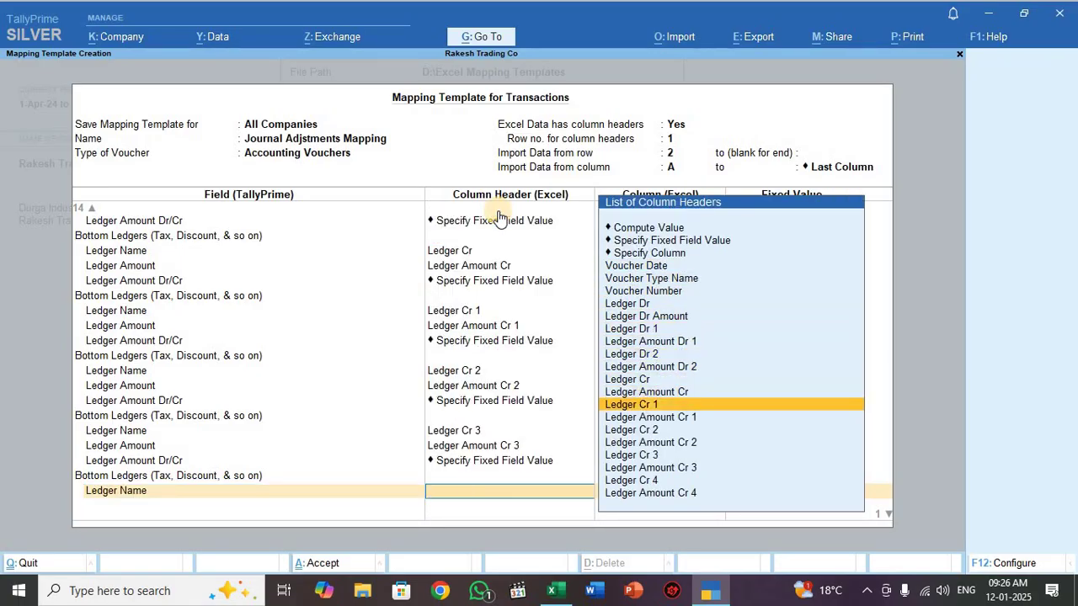
key(Down)
key(Return)
Step: Map the seventh Bottom Ledgers group's Ledger Amount to the Ledger Amount Cr 4 column header
key(Down)
key(Down)
key(Down)
key(Return)
key(Down)
key(Down)
key(Down)
key(Down)
key(Down)
key(Down)
key(Down)
key(Down)
key(Down)
key(Down)
key(Down)
key(Down)
key(Down)
key(Down)
key(Down)
key(Down)
key(Down)
key(Down)
key(Return)
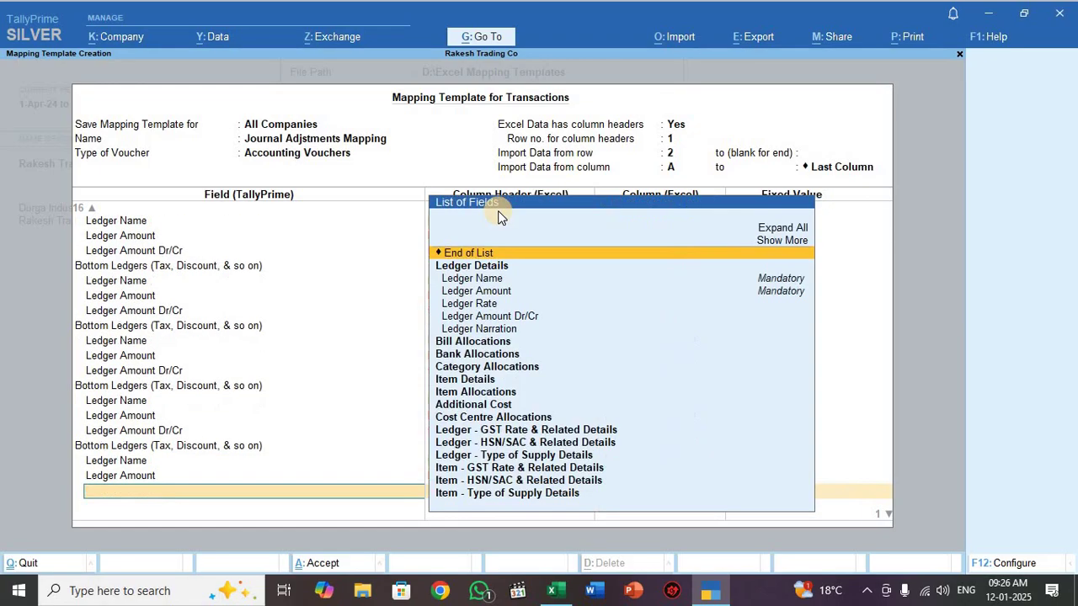
Step: Give the seventh Bottom Ledgers group's Ledger Amount Dr/Cr field a fixed value of Cr
key(Down)
key(Down)
key(Down)
key(Down)
key(Down)
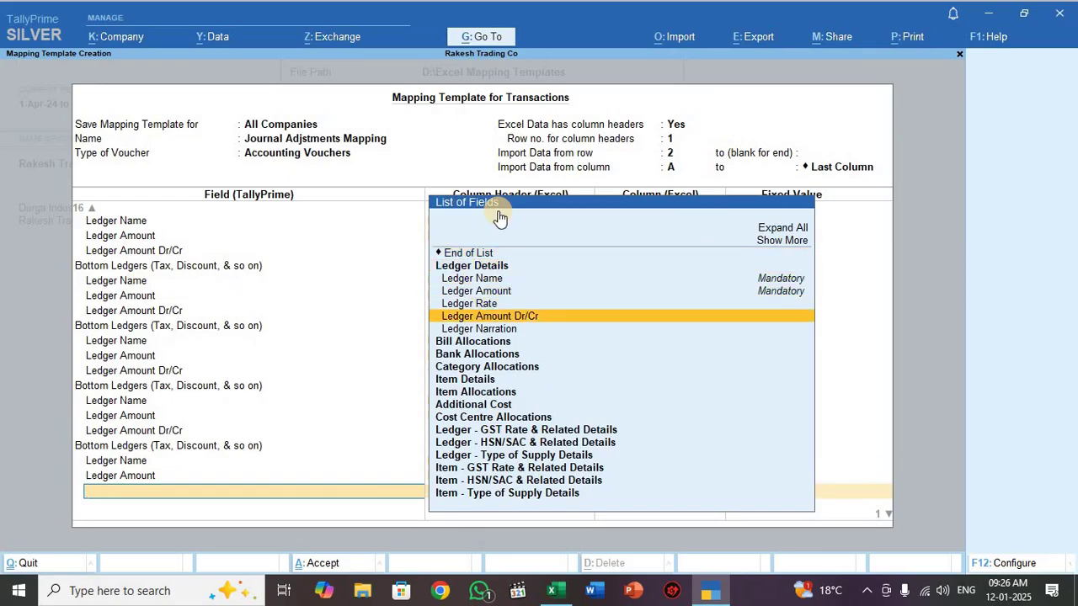
key(Return)
key(Up)
key(Up)
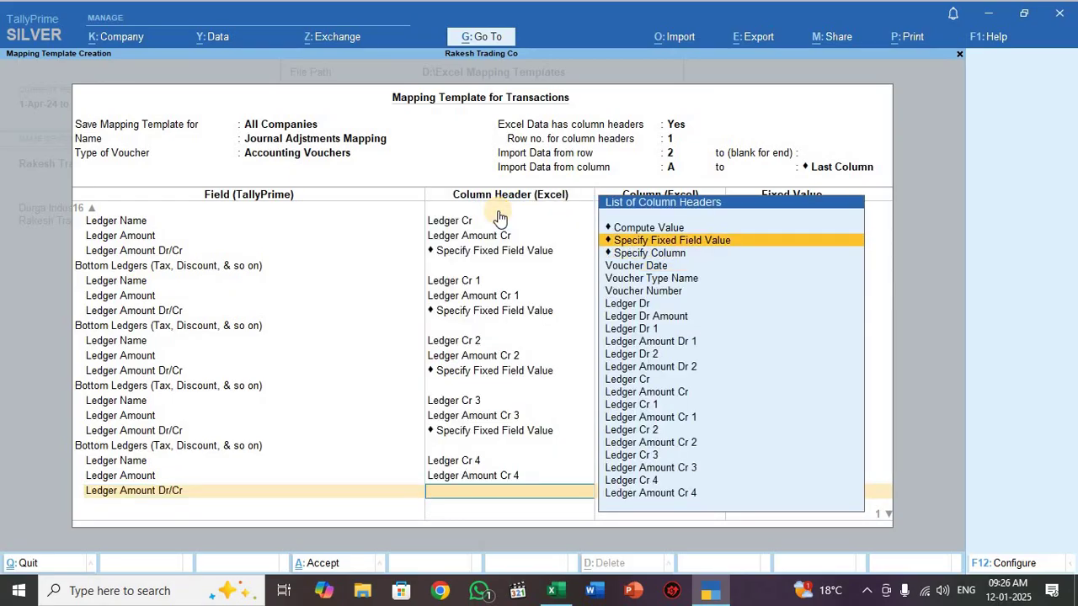
key(Return)
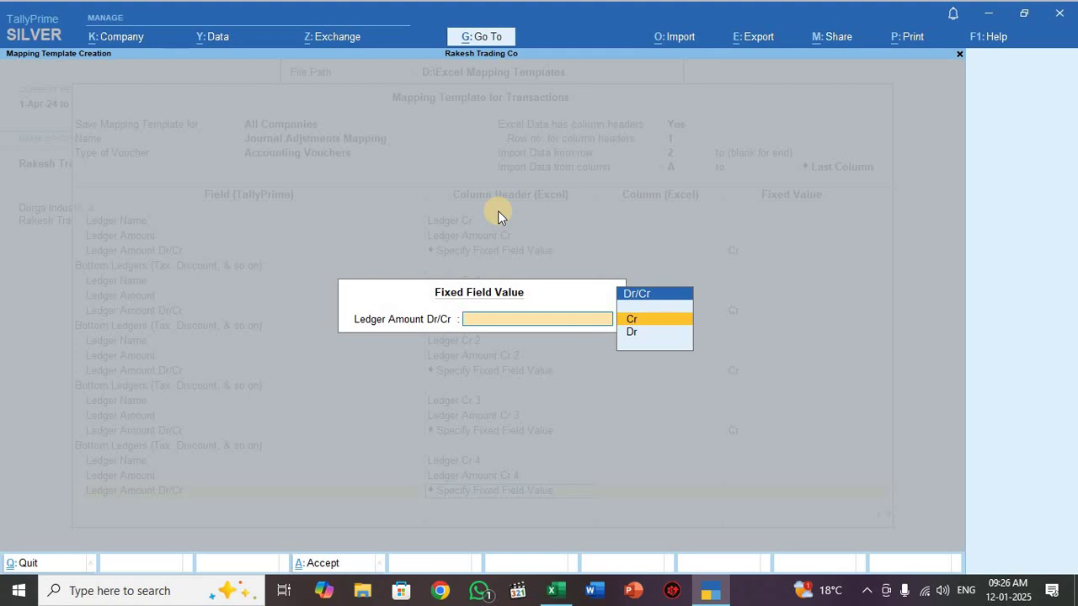
key(Return)
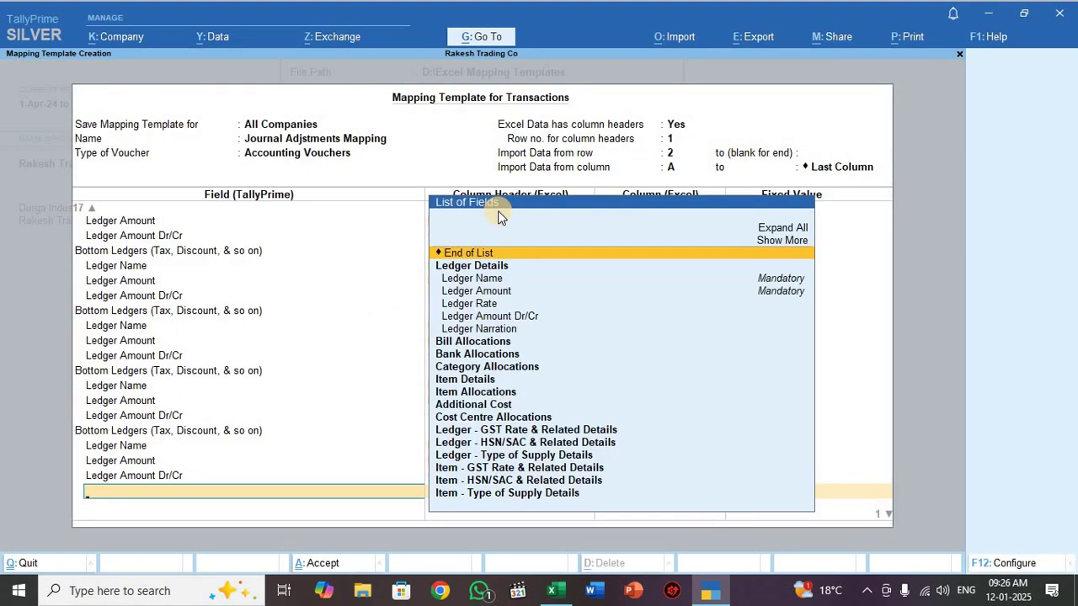
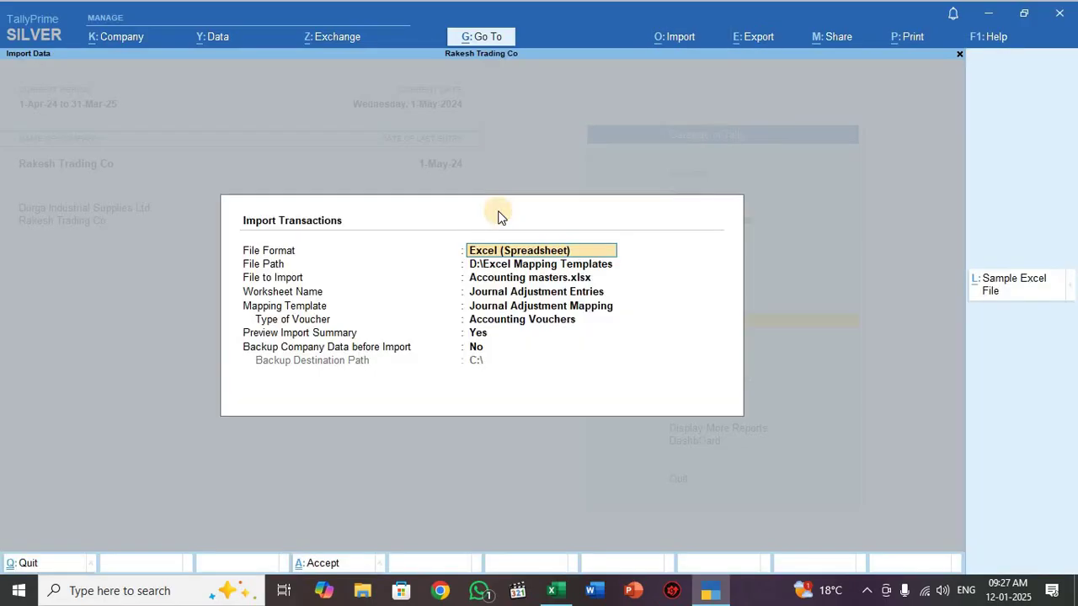
Step: Keep Accounting masters.xlsx and the Journal Adjustment Entries worksheet for the transaction import, and choose the Journal Adjstments Mapping template
key(Return)
key(Return)
key(Return)
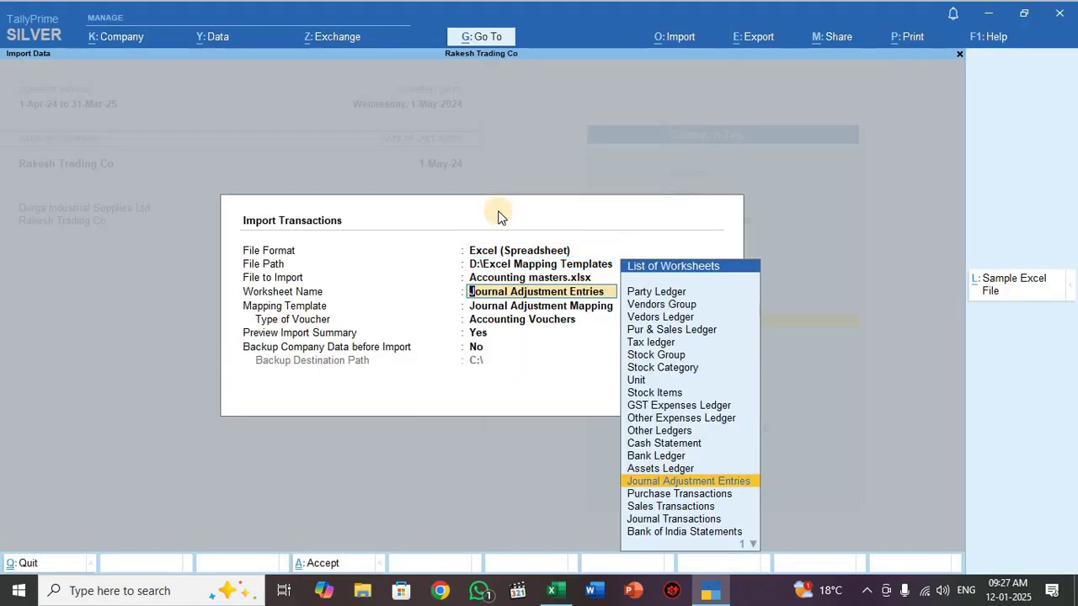
key(Return)
key(Down)
key(Down)
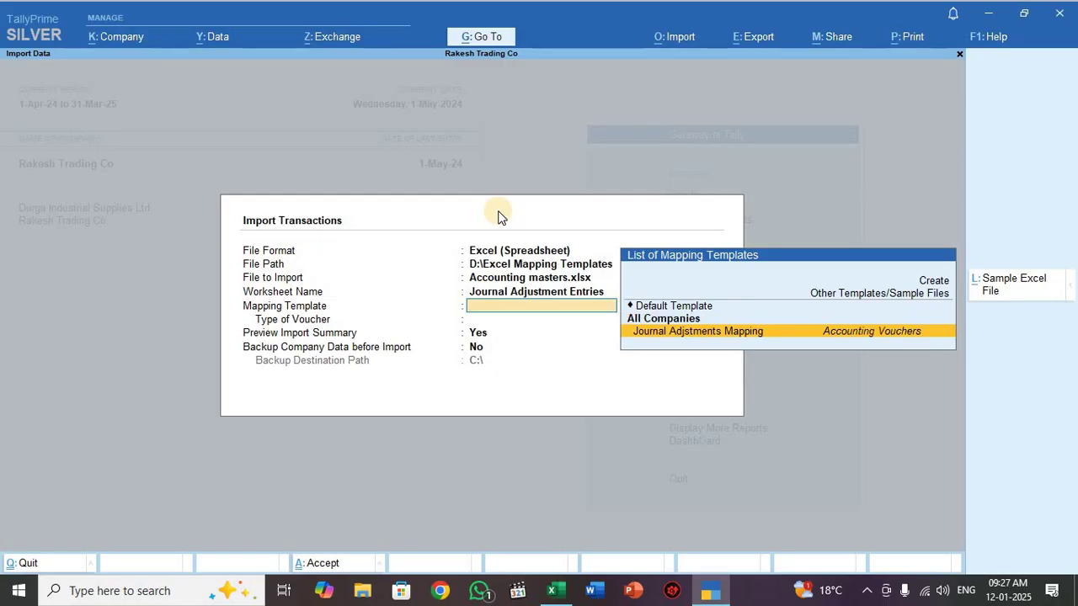
key(Return)
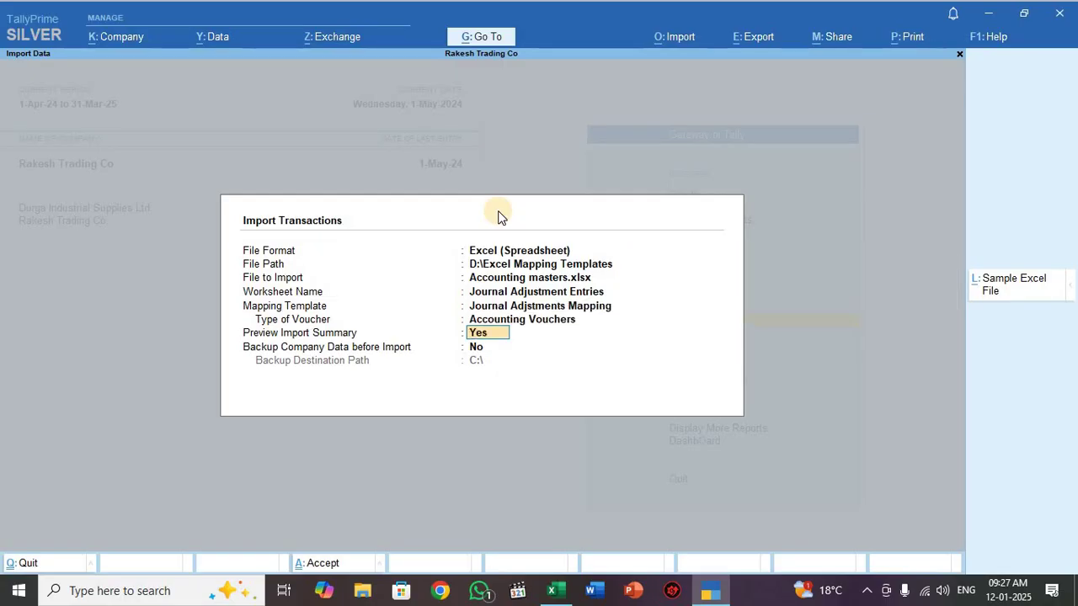
Step: Accept the import settings with the summary preview on and no backup, and import the journal vouchers
key(Return)
key(Return)
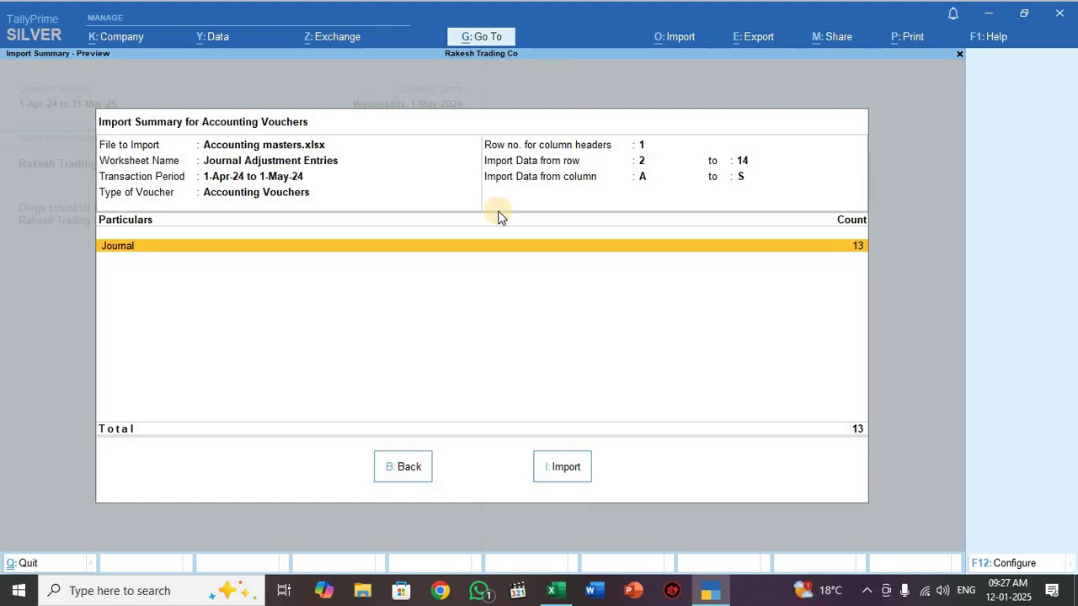
key(i)
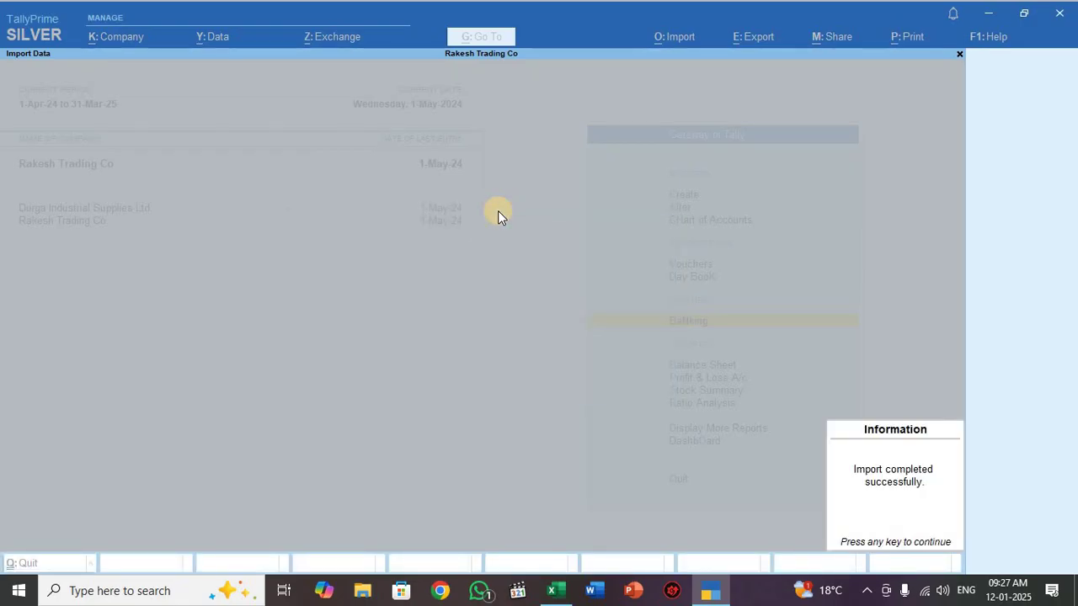
key(Return)
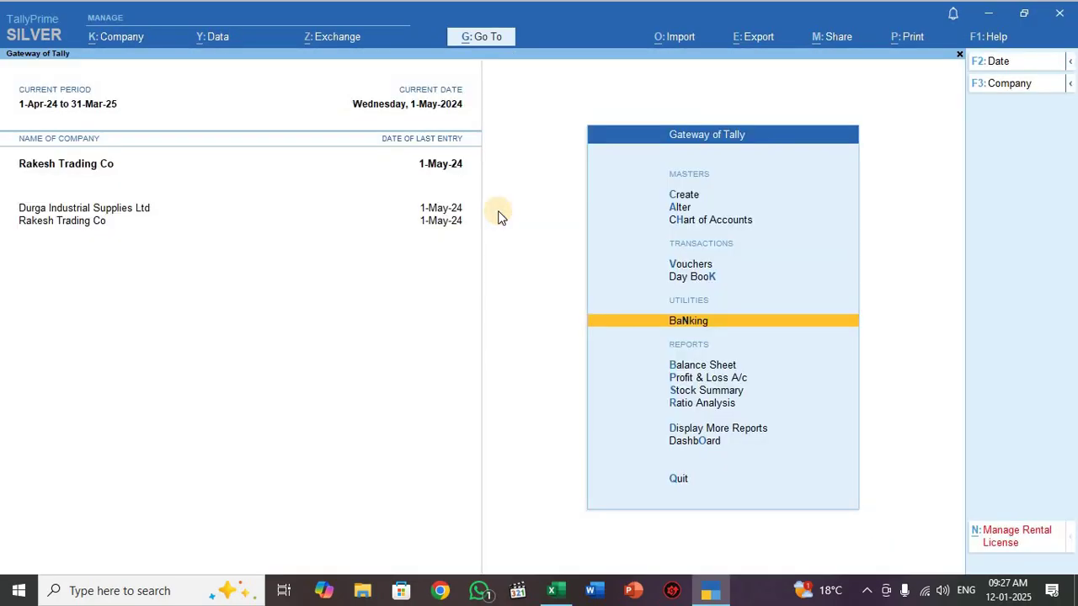
Step: Open the Day Book for 1-May-24 and go through the list of imported journal vouchers
key(d)
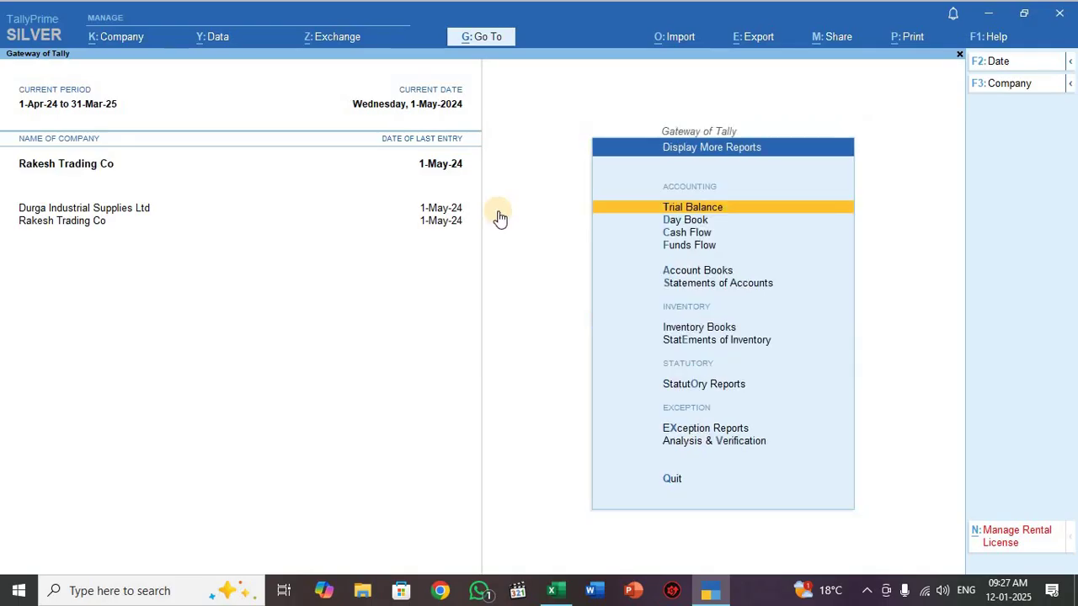
key(d)
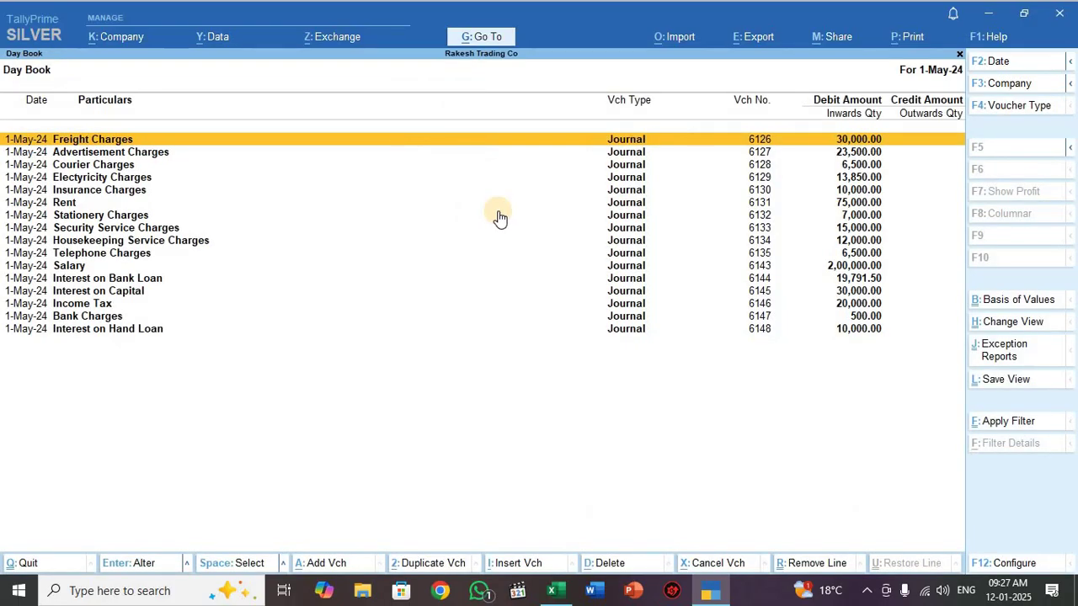
key(Down)
key(Down)
key(Down)
key(Down)
key(Down)
key(Down)
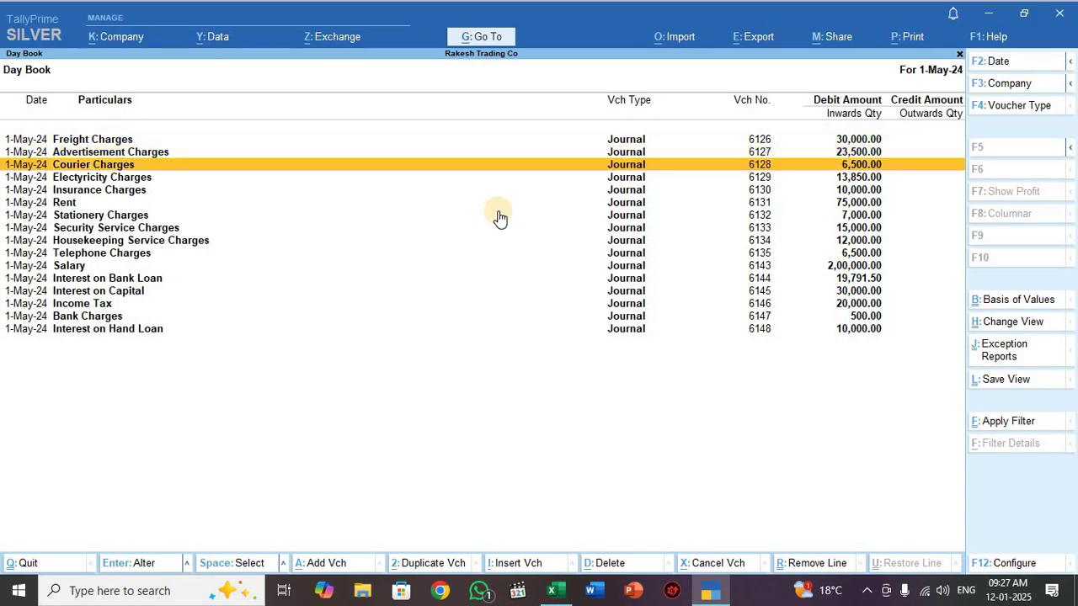
key(Down)
key(Down)
key(Down)
key(Down)
key(Down)
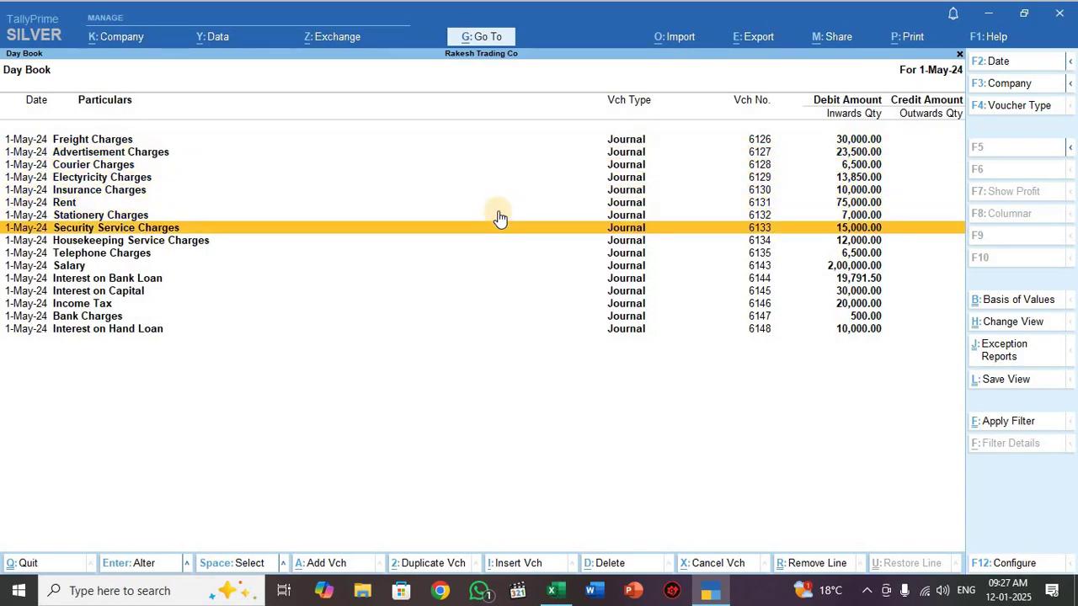
key(Down)
key(Down)
key(Down)
key(Down)
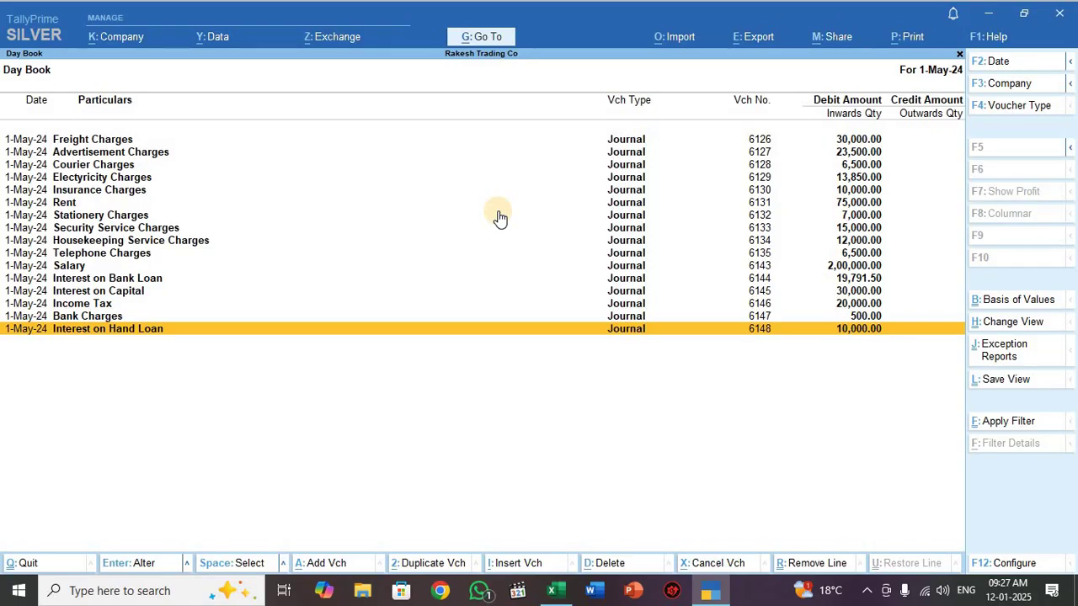
key(Up)
key(Up)
key(Up)
key(Up)
key(Up)
key(Up)
key(Up)
key(Up)
key(Up)
key(Up)
key(Up)
key(Up)
key(Up)
key(Up)
key(Up)
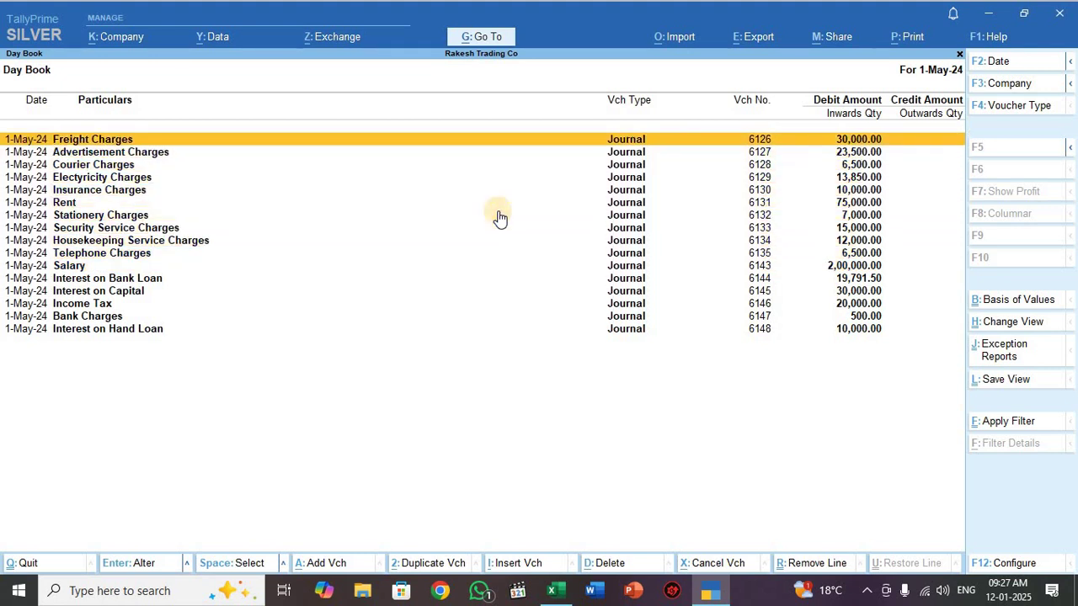
Step: Open the Freight Charges journal voucher from the Day Book and review its debit entries for freight, Input CGST and Input SGST
key(Return)
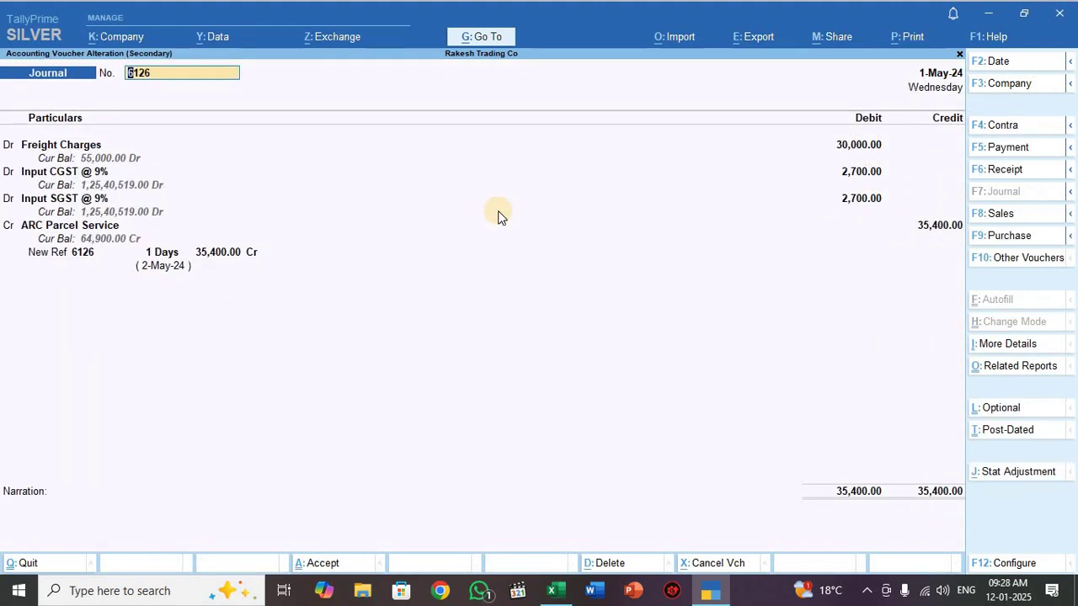
key(Return)
key(Return)
key(Return)
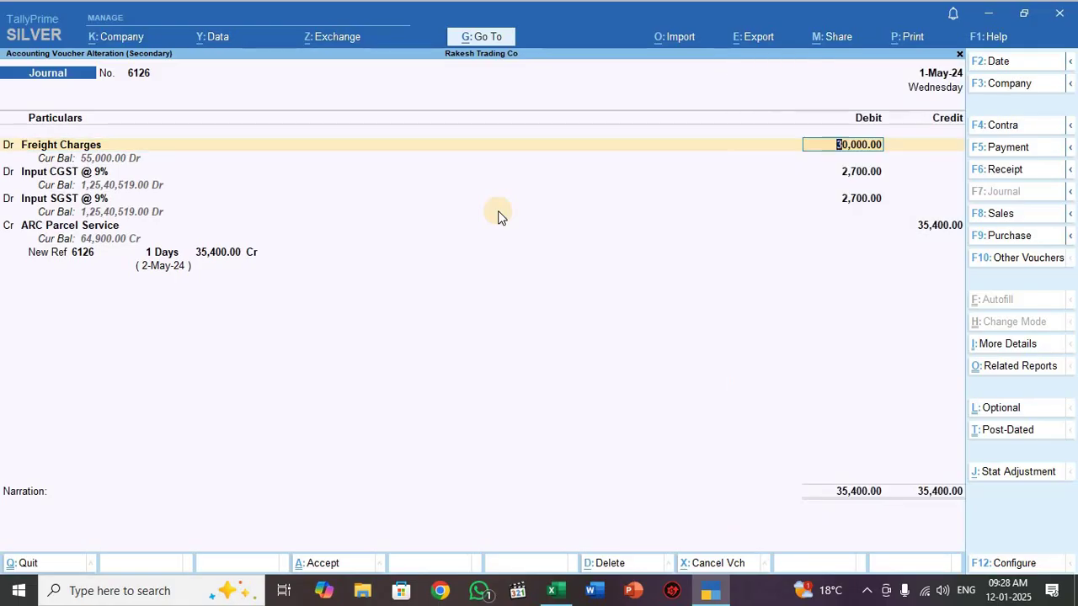
key(Return)
key(Return)
key(Return)
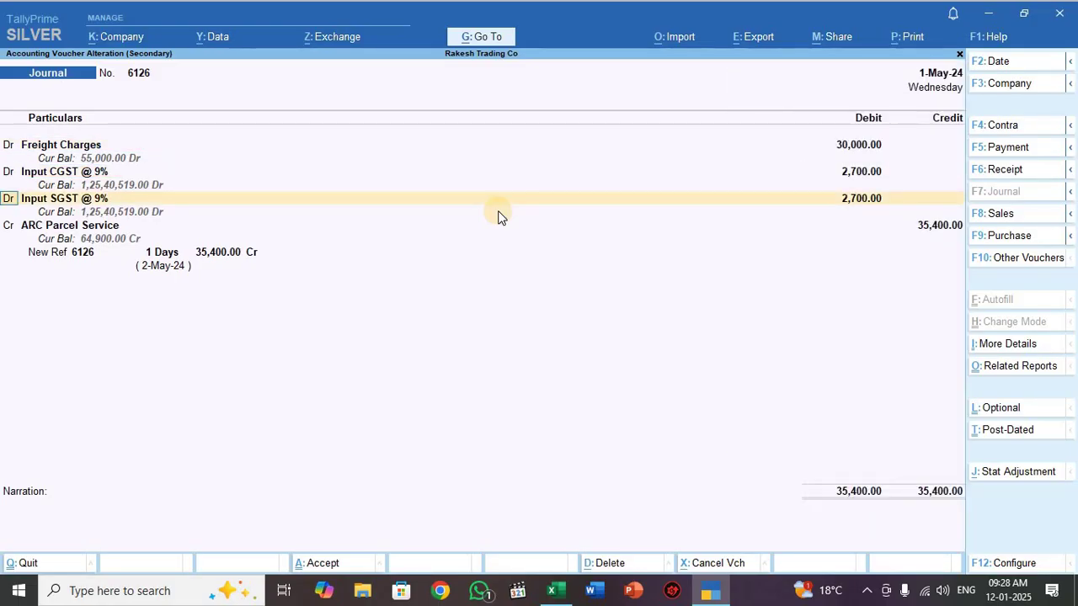
key(Return)
key(Return)
key(Return)
key(Return)
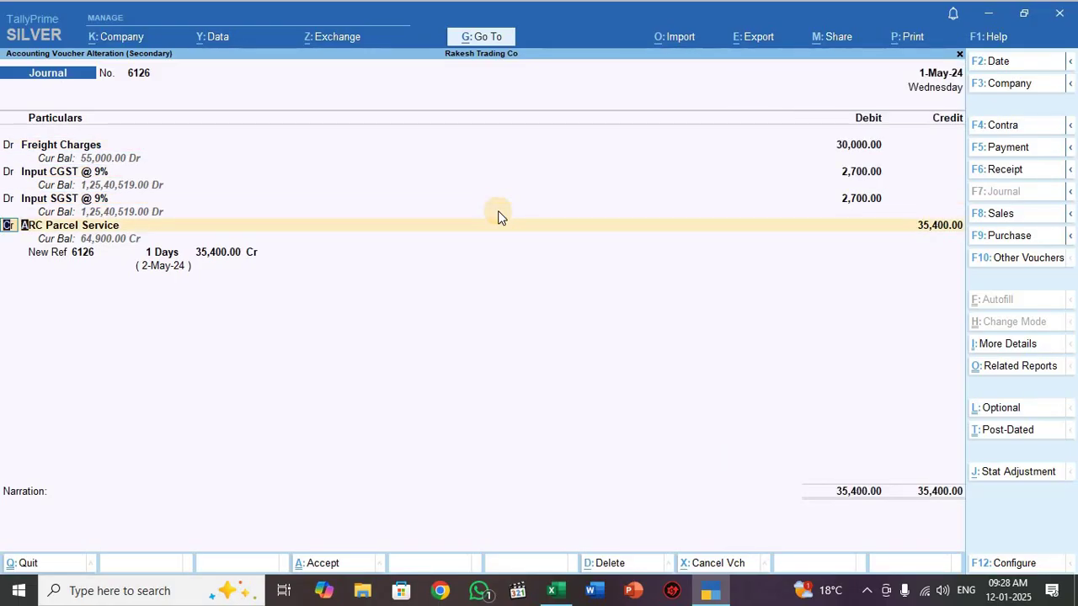
Step: Keep the ARC Parcel Service credit entry with its New Ref bill details, and accept the Freight Charges voucher
key(Return)
key(Return)
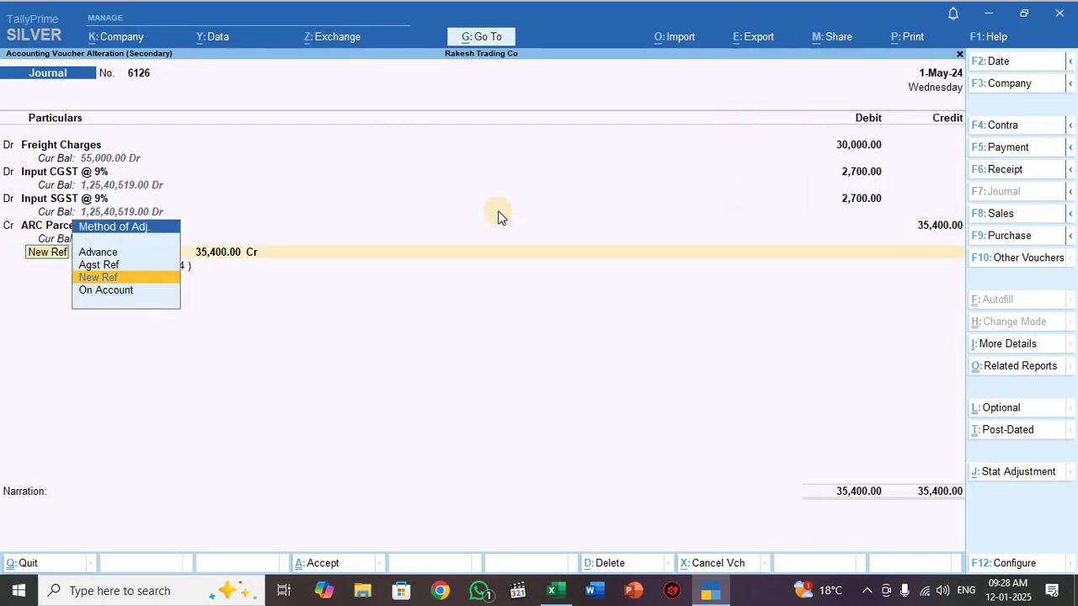
key(Return)
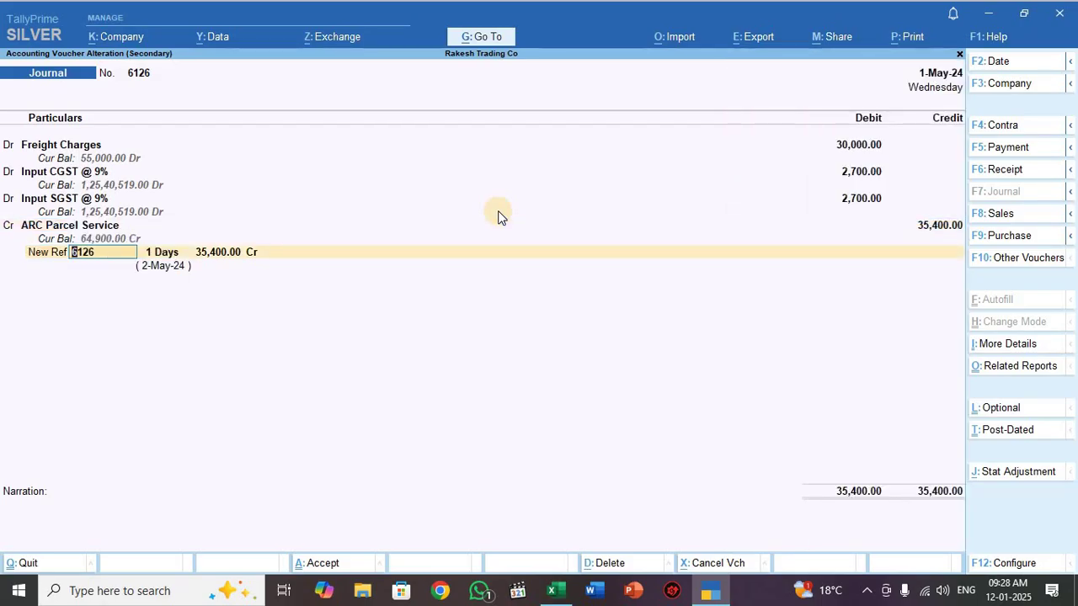
key(Return)
key(Return)
key(Return)
key(Return)
key(Return)
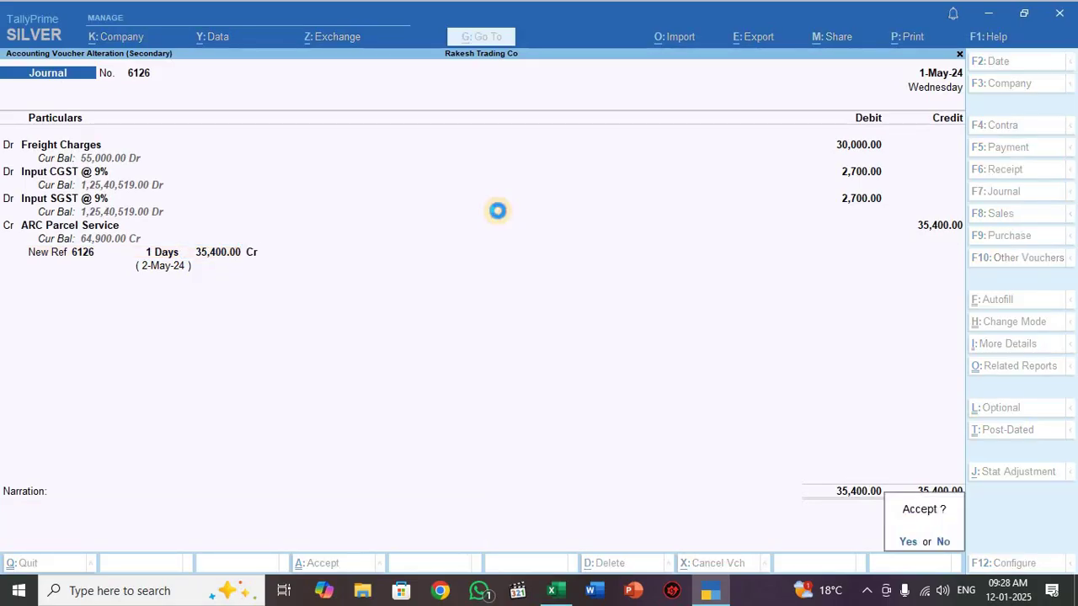
key(Return)
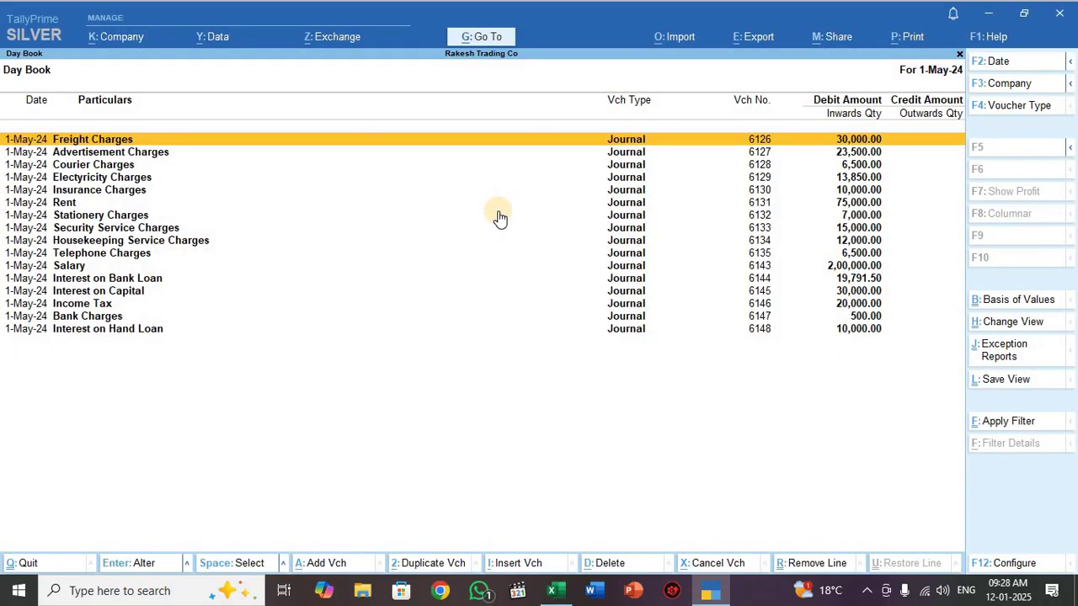